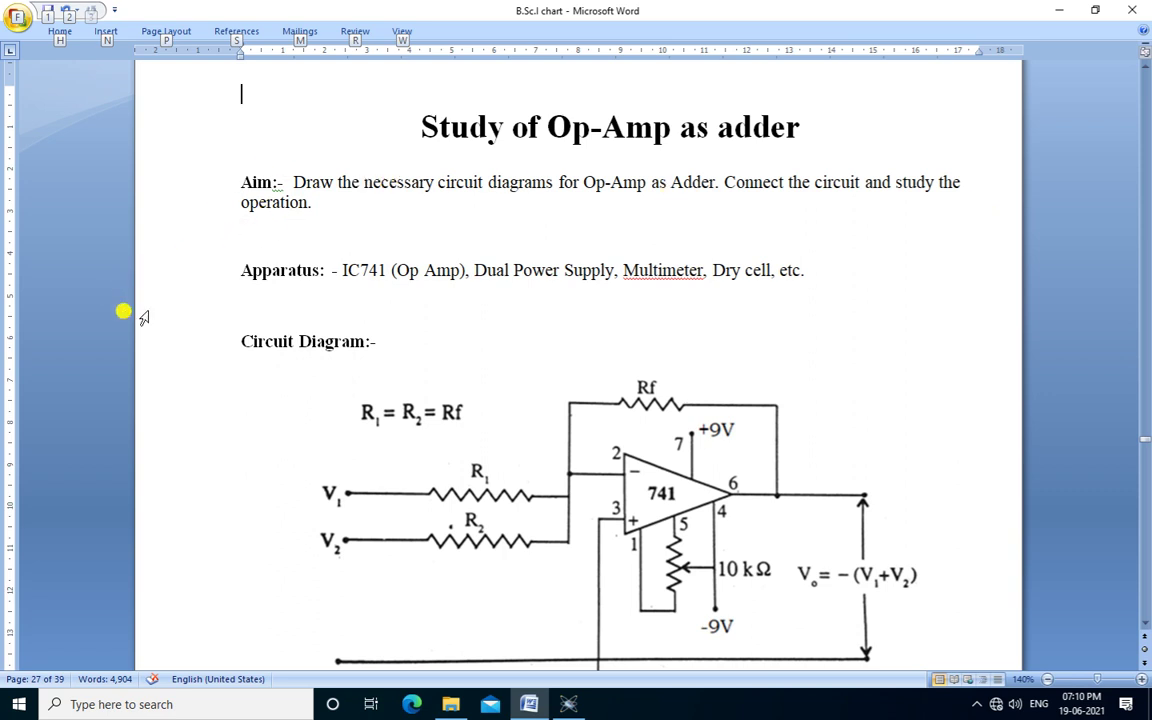
- Clear the observed output cells, rows 1–5, in the Word observation table
{"action": "scroll", "coordinate": [250, 330], "scroll_direction": "down", "scroll_amount": 2}
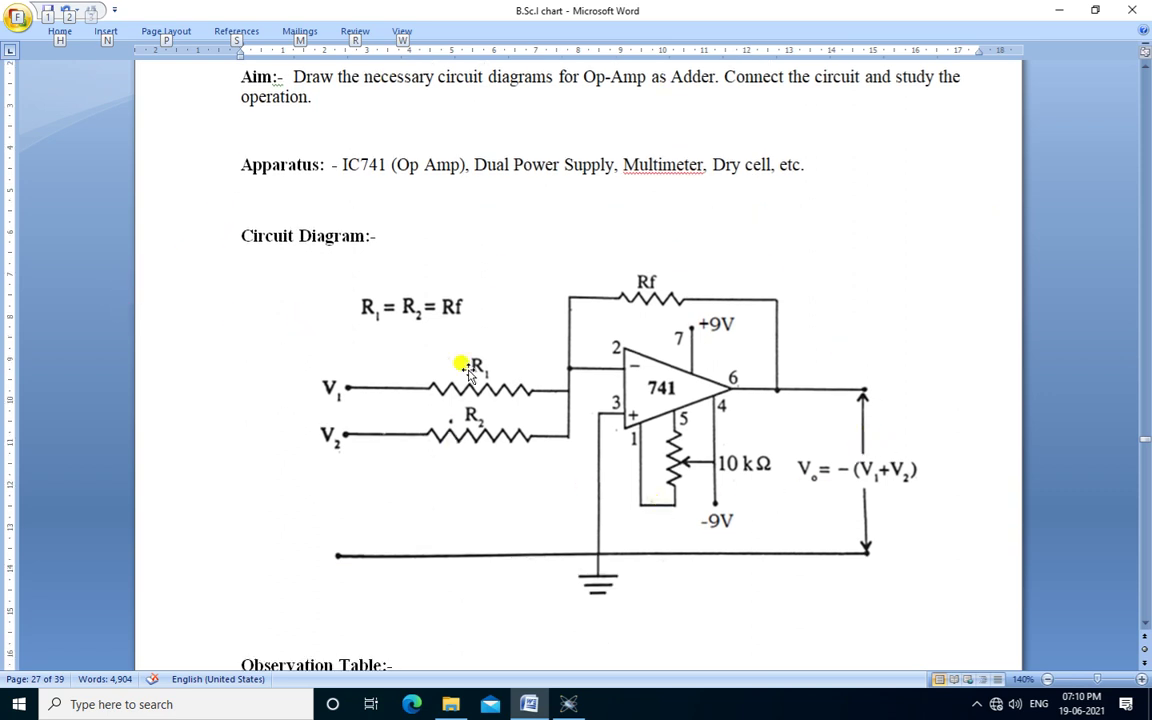
{"action": "left_click", "coordinate": [549, 408]}
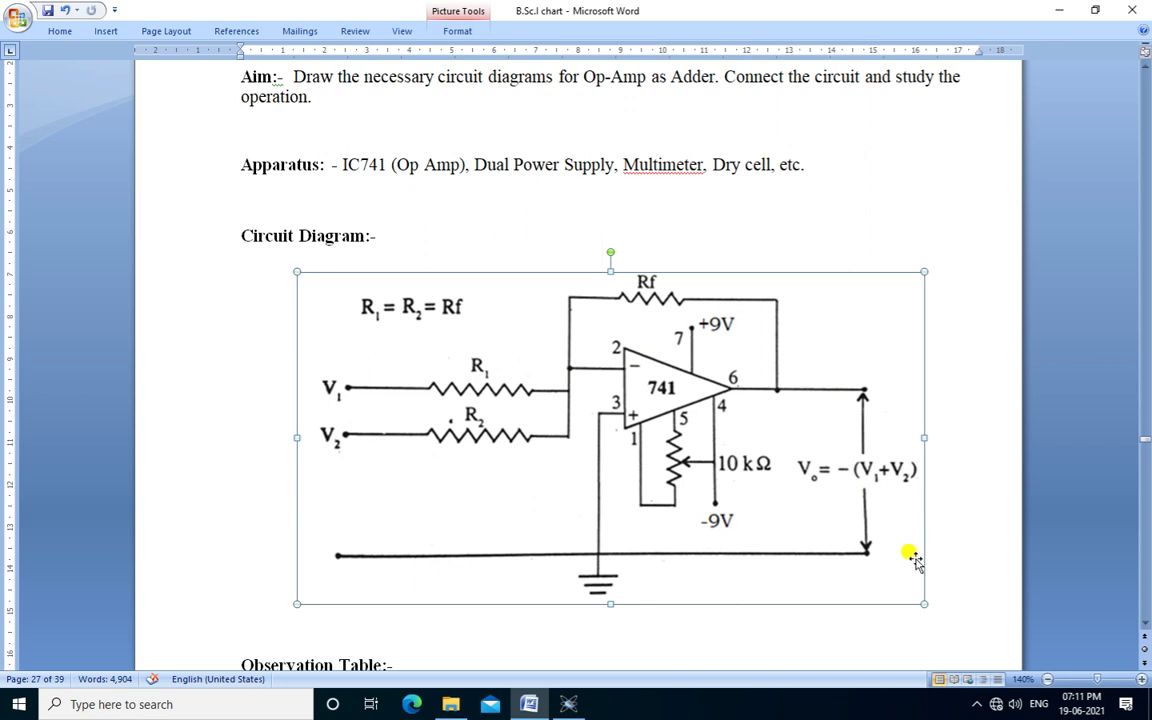
{"action": "scroll", "coordinate": [841, 586], "scroll_direction": "down", "scroll_amount": 2}
{"action": "scroll", "coordinate": [841, 586], "scroll_direction": "down", "scroll_amount": 5}
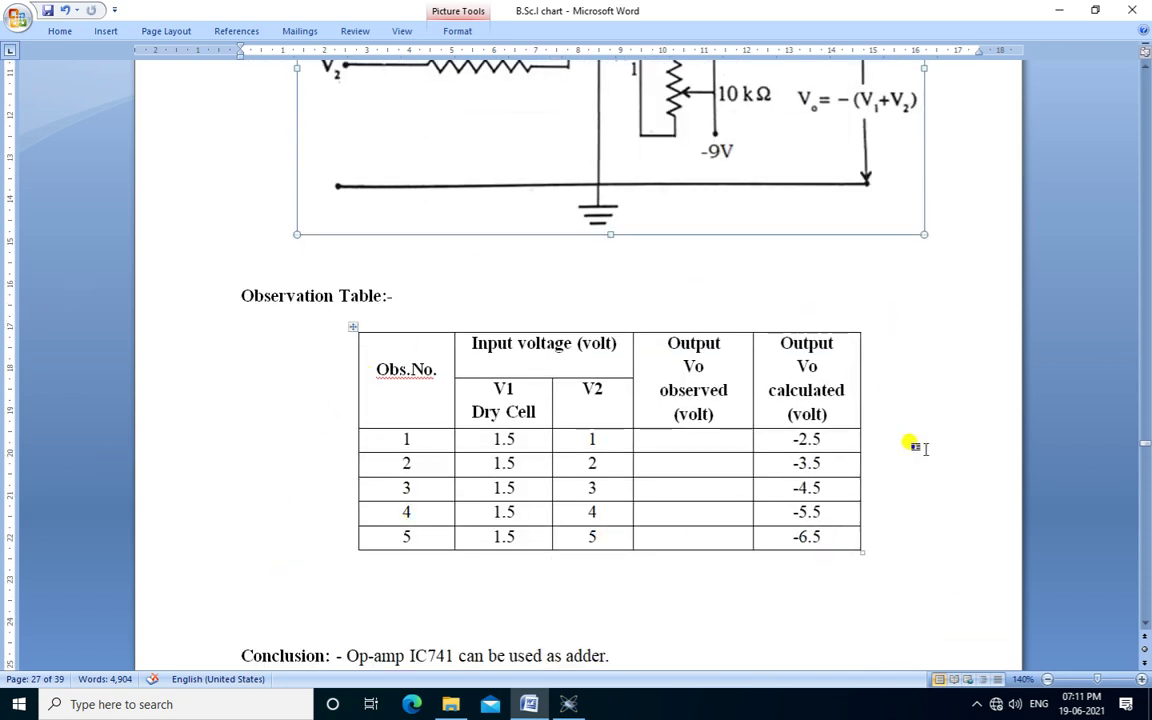
{"action": "scroll", "coordinate": [890, 456], "scroll_direction": "up", "scroll_amount": 2}
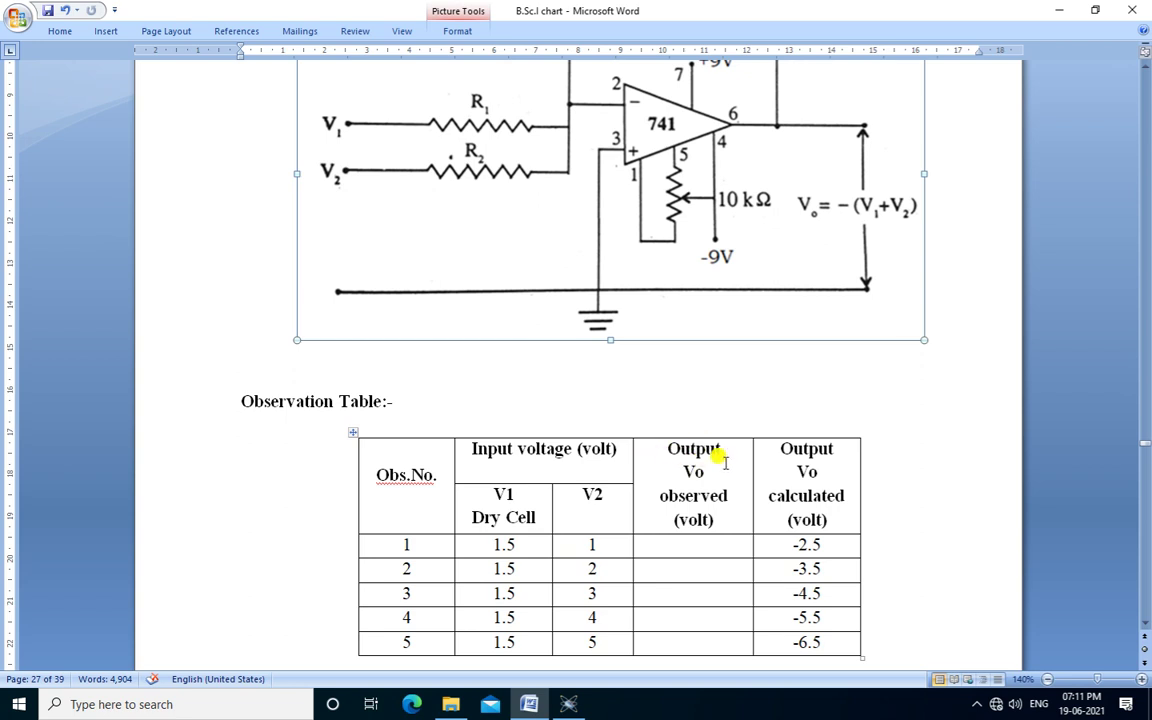
{"action": "left_click_drag", "start_coordinate": [683, 541], "coordinate": [699, 641]}
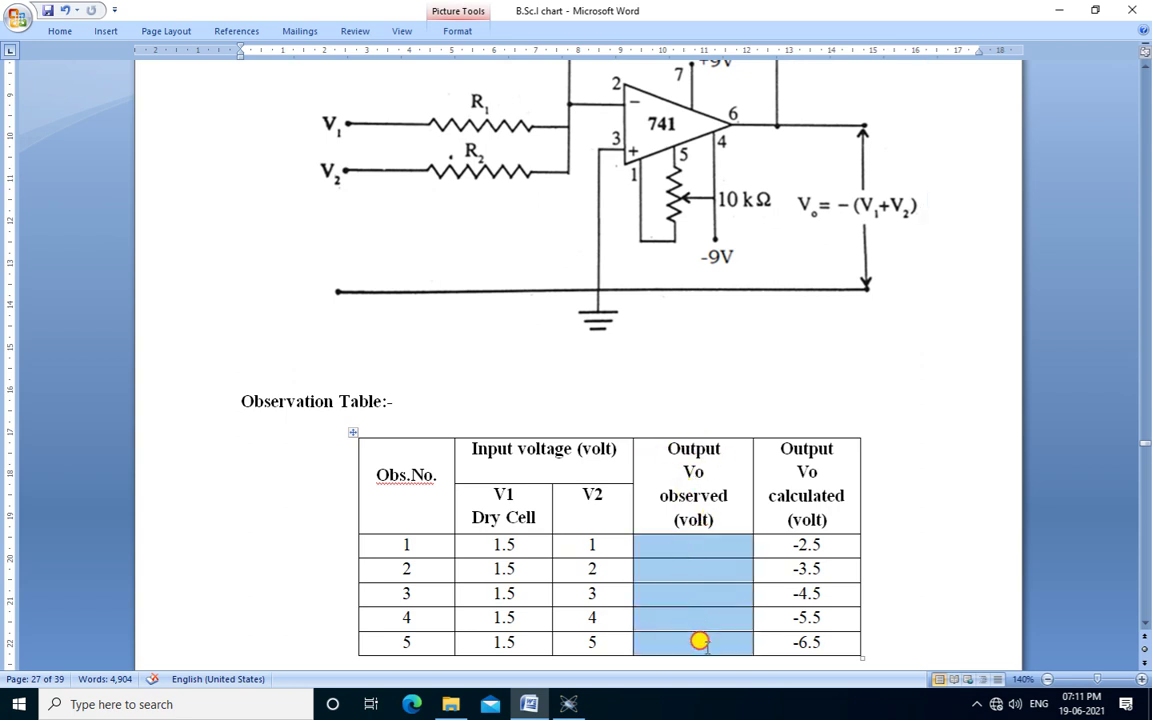
{"action": "left_click", "coordinate": [771, 450]}
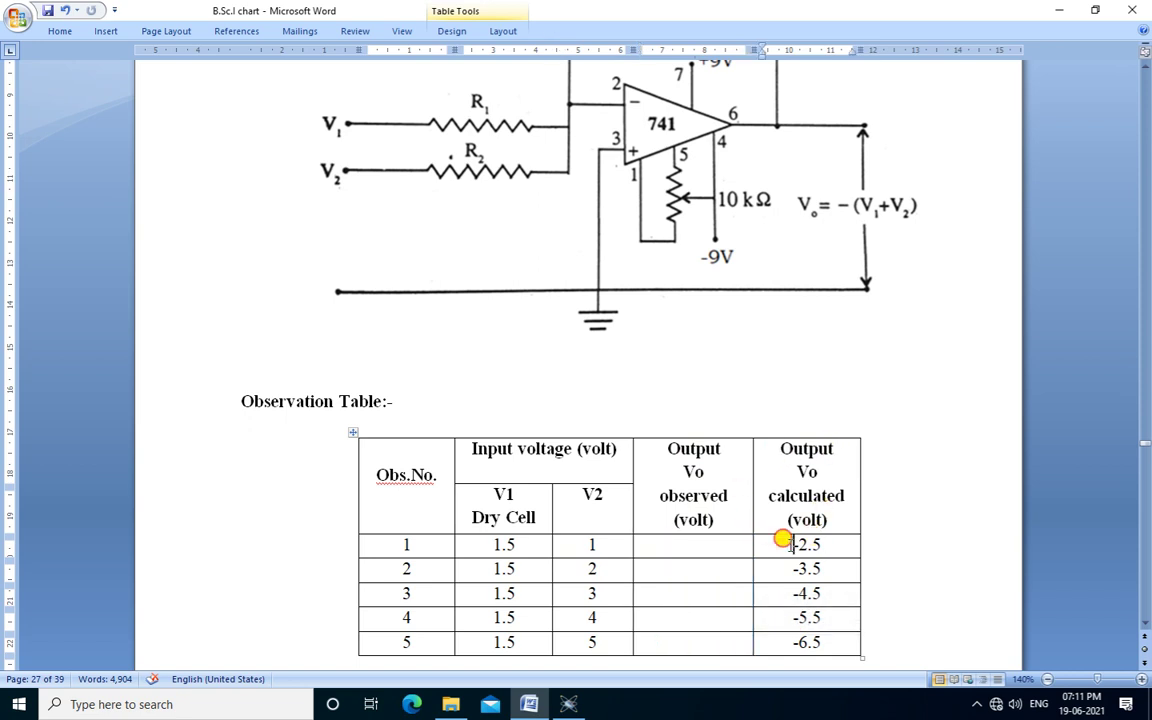
{"action": "left_click_drag", "start_coordinate": [787, 541], "coordinate": [807, 643]}
{"action": "left_click", "coordinate": [806, 229]}
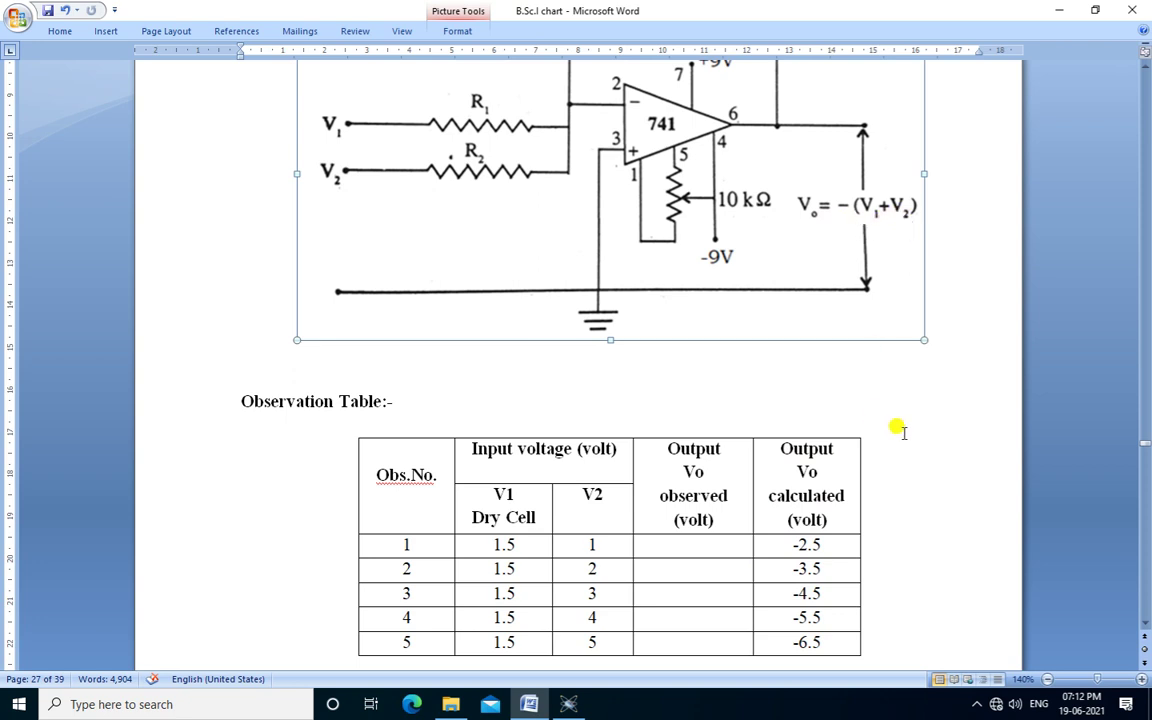
{"action": "scroll", "coordinate": [910, 437], "scroll_direction": "up", "scroll_amount": 3}
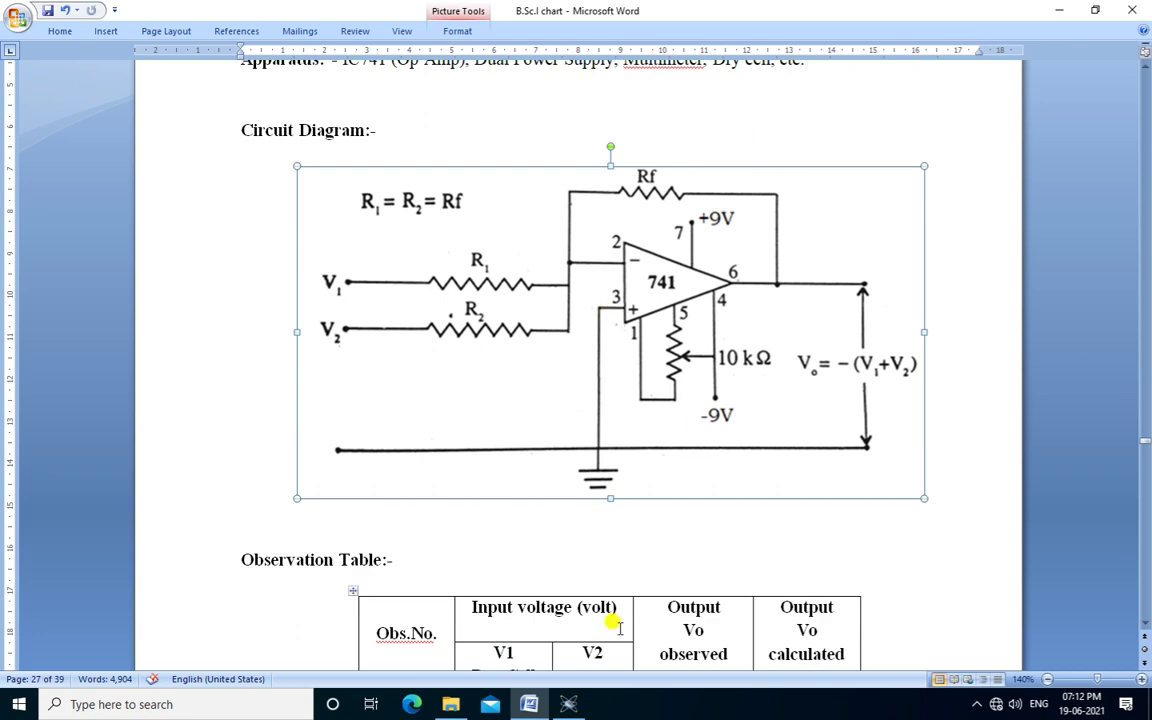
- Pick the 741 op-amp, CELL battery and RESISTOR into the Proteus device list
{"action": "left_click", "coordinate": [576, 708]}
{"action": "scroll", "coordinate": [643, 275], "scroll_direction": "up", "scroll_amount": 2}
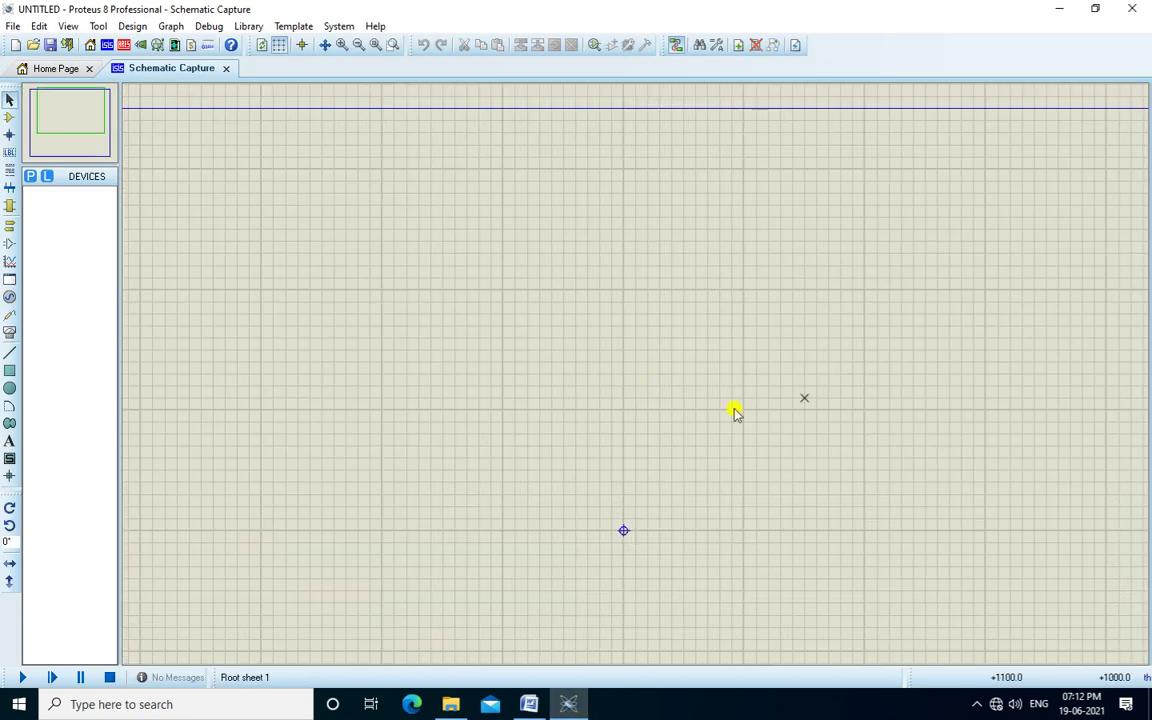
{"action": "mouse_move", "coordinate": [71, 126]}
{"action": "left_mouse_down"}
{"action": "mouse_move", "coordinate": [62, 110]}
{"action": "mouse_move", "coordinate": [68, 119]}
{"action": "left_mouse_up"}
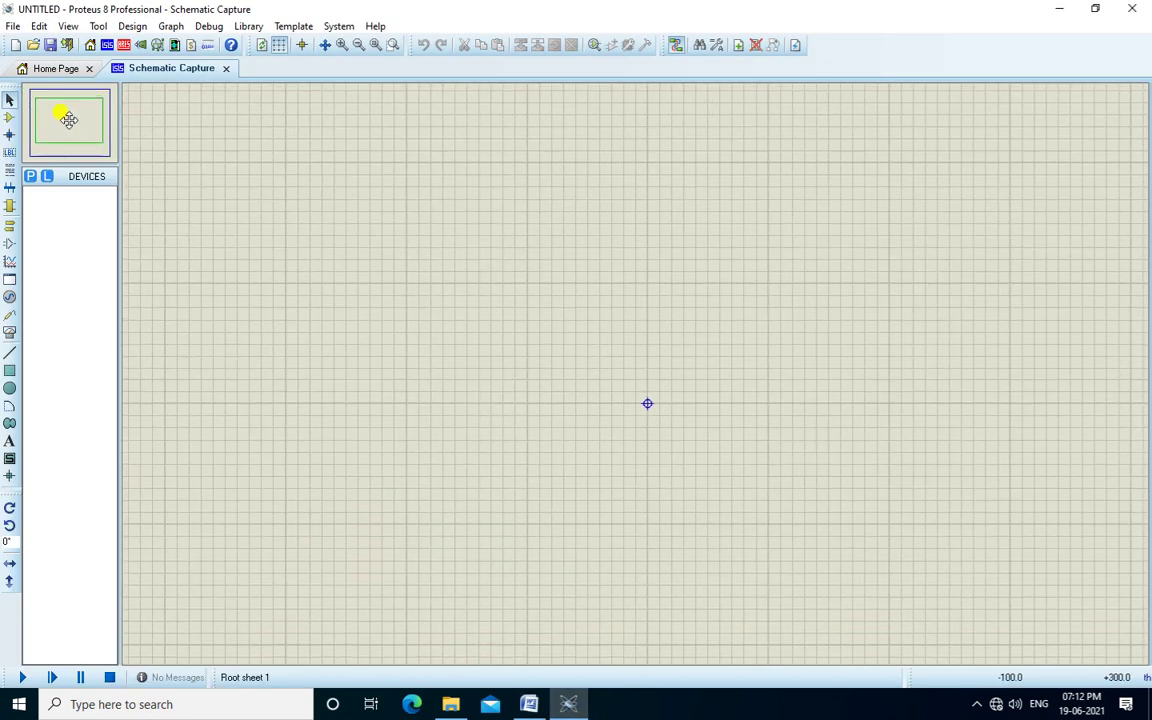
{"action": "left_click", "coordinate": [30, 177]}
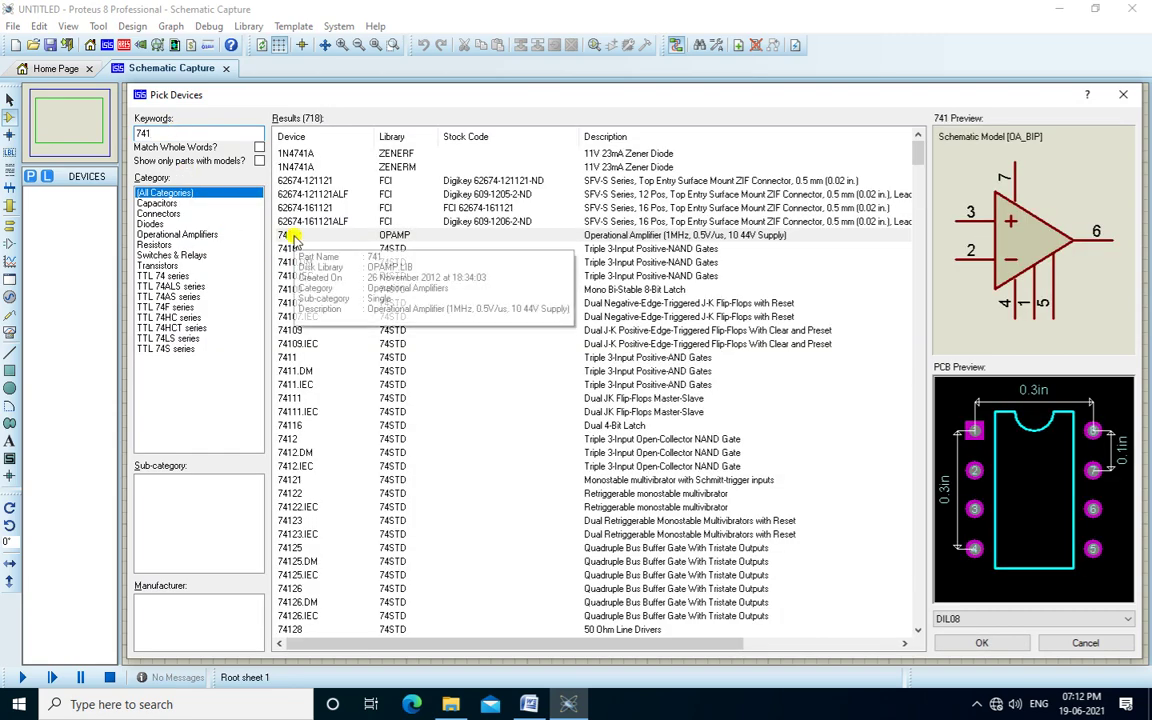
{"action": "double_click", "coordinate": [293, 237]}
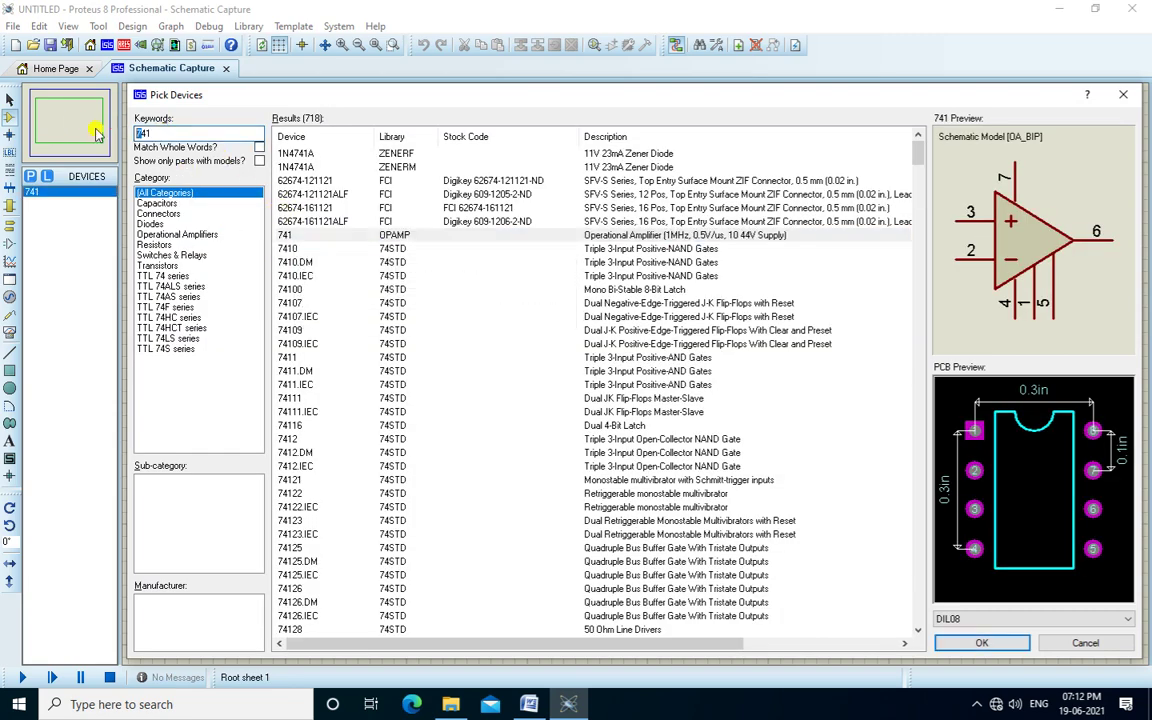
{"action": "double_click", "coordinate": [150, 132]}
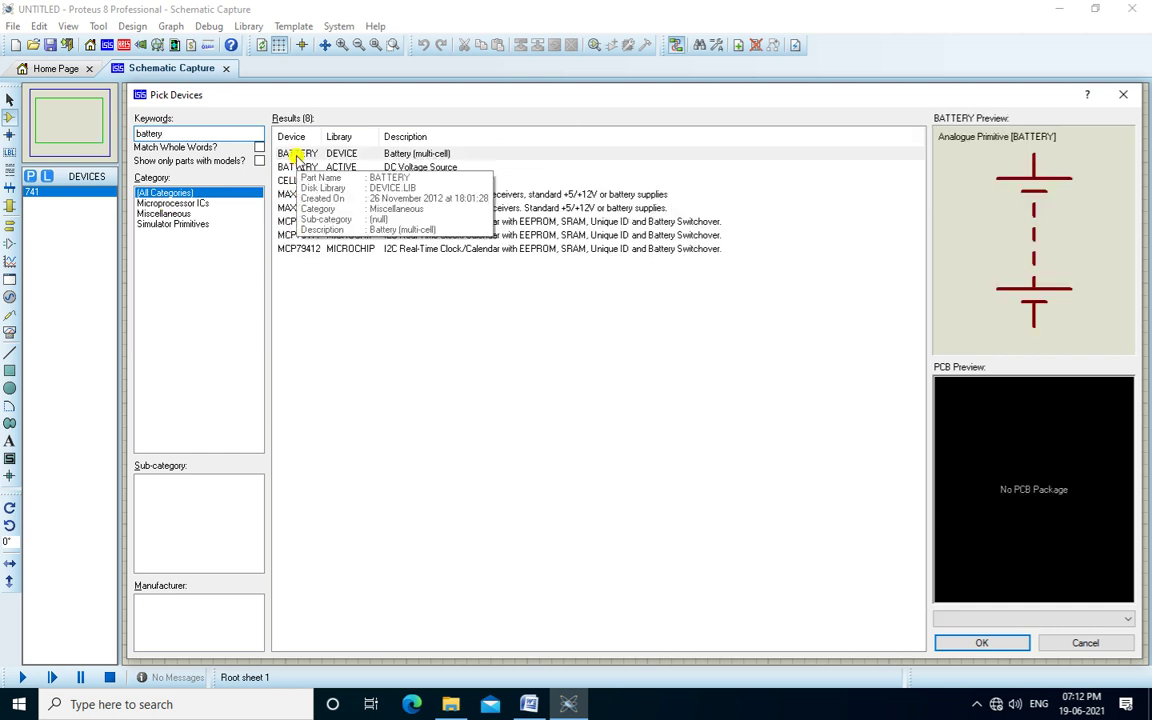
{"action": "double_click", "coordinate": [300, 181]}
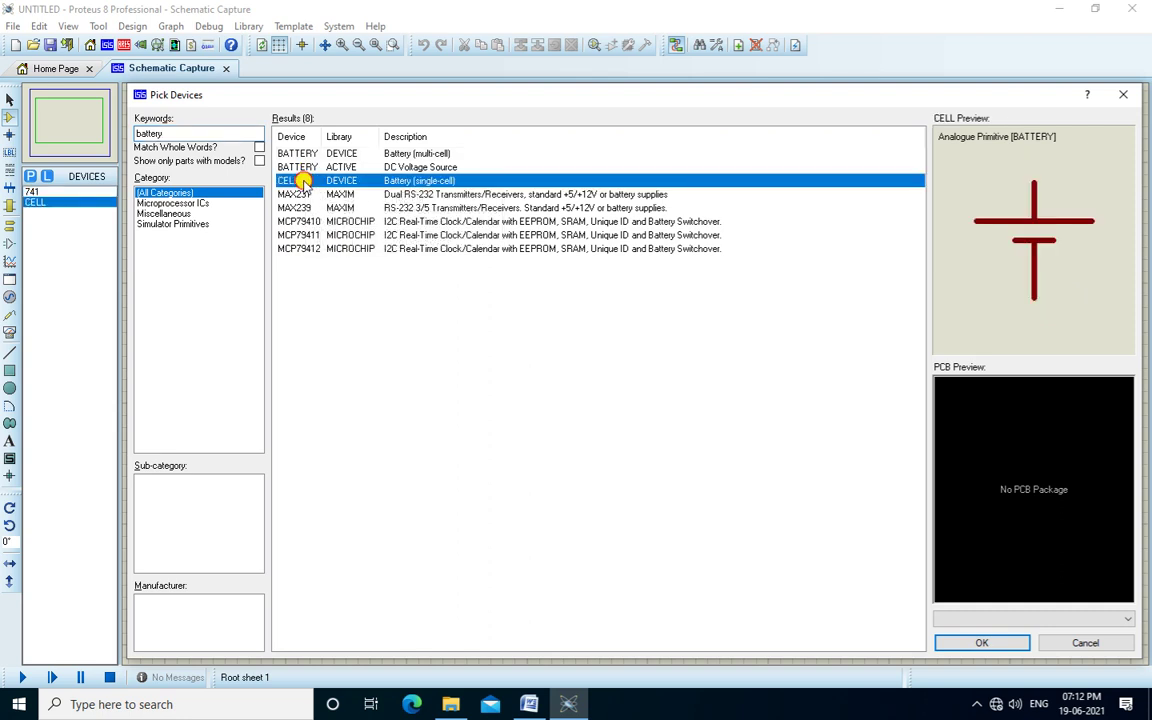
{"action": "left_click", "coordinate": [160, 133]}
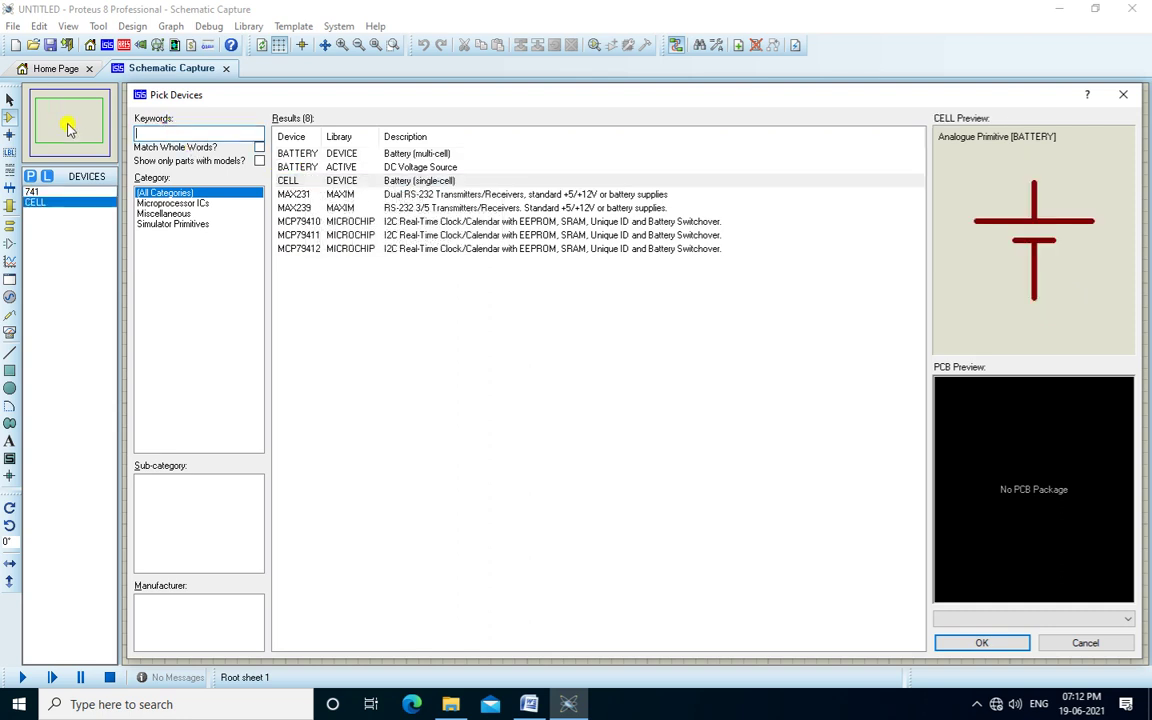
{"action": "type", "text": "resistor"}
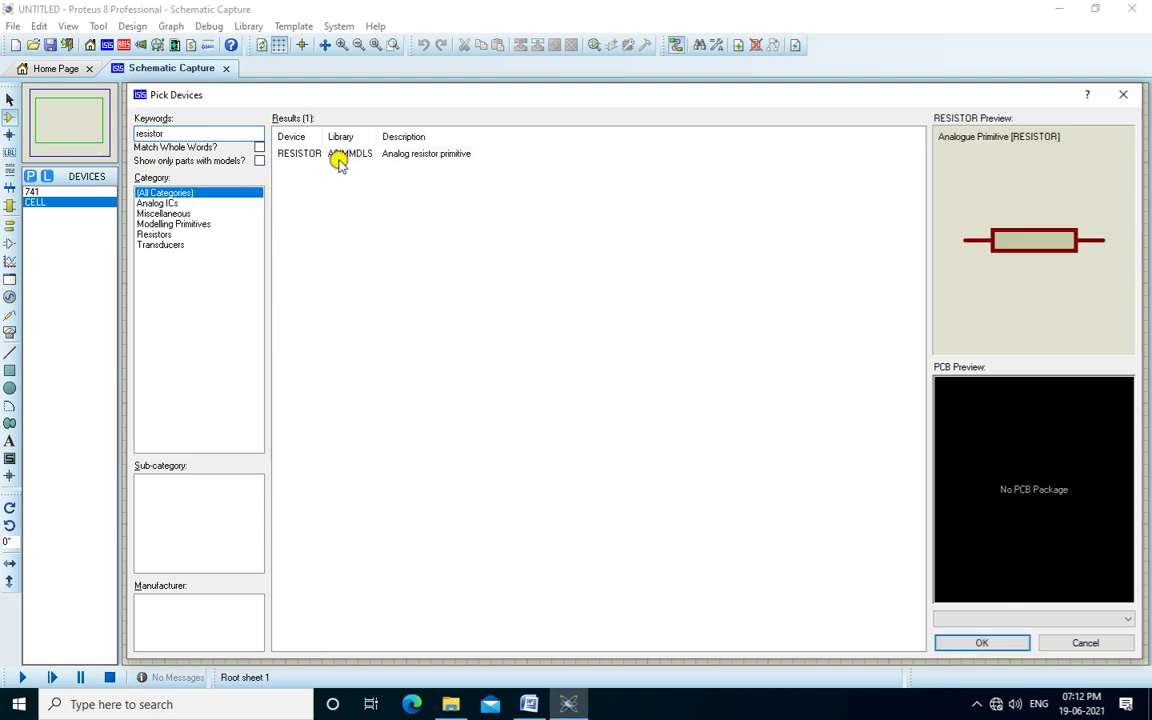
{"action": "double_click", "coordinate": [318, 153]}
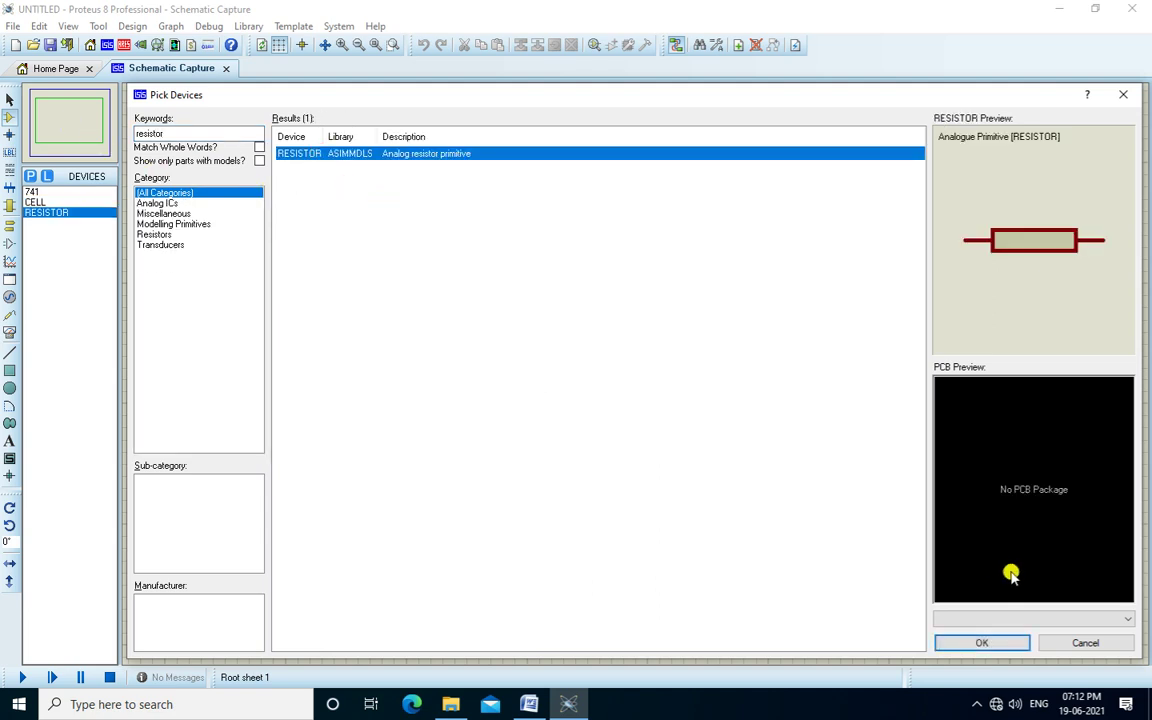
{"action": "left_click", "coordinate": [988, 643]}
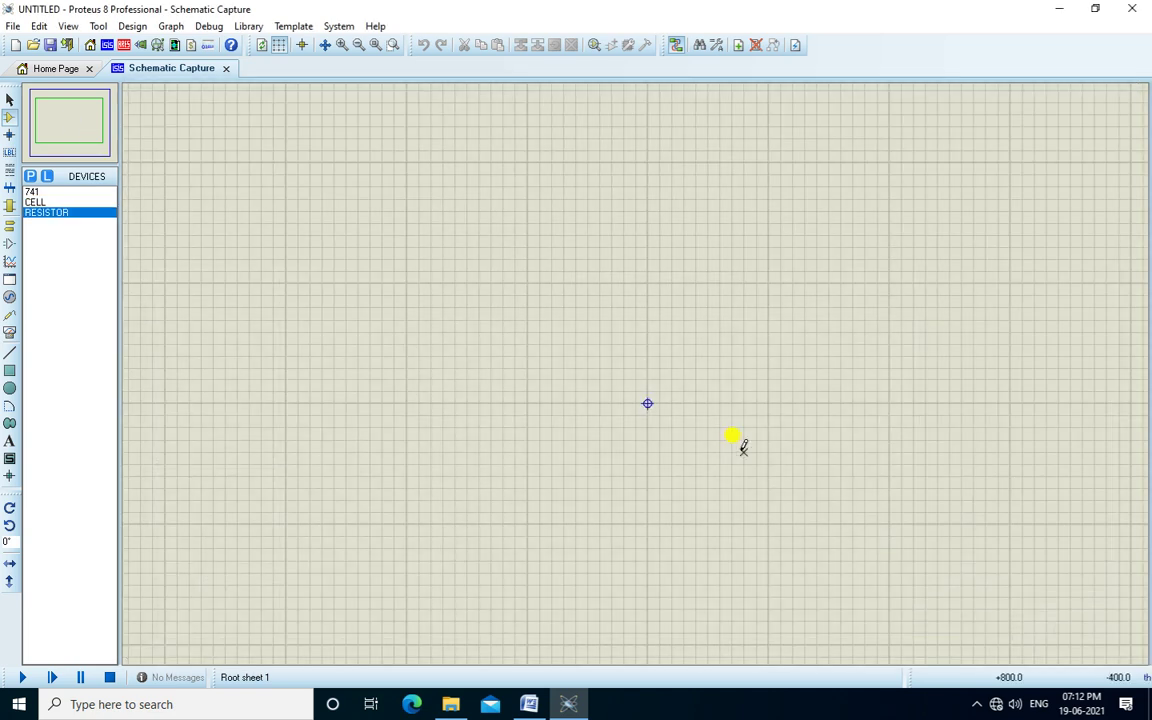
- Place the 741 op-amp as U1 and flip it vertically, inverting input on top
{"action": "left_click", "coordinate": [31, 192]}
{"action": "left_click", "coordinate": [566, 275]}
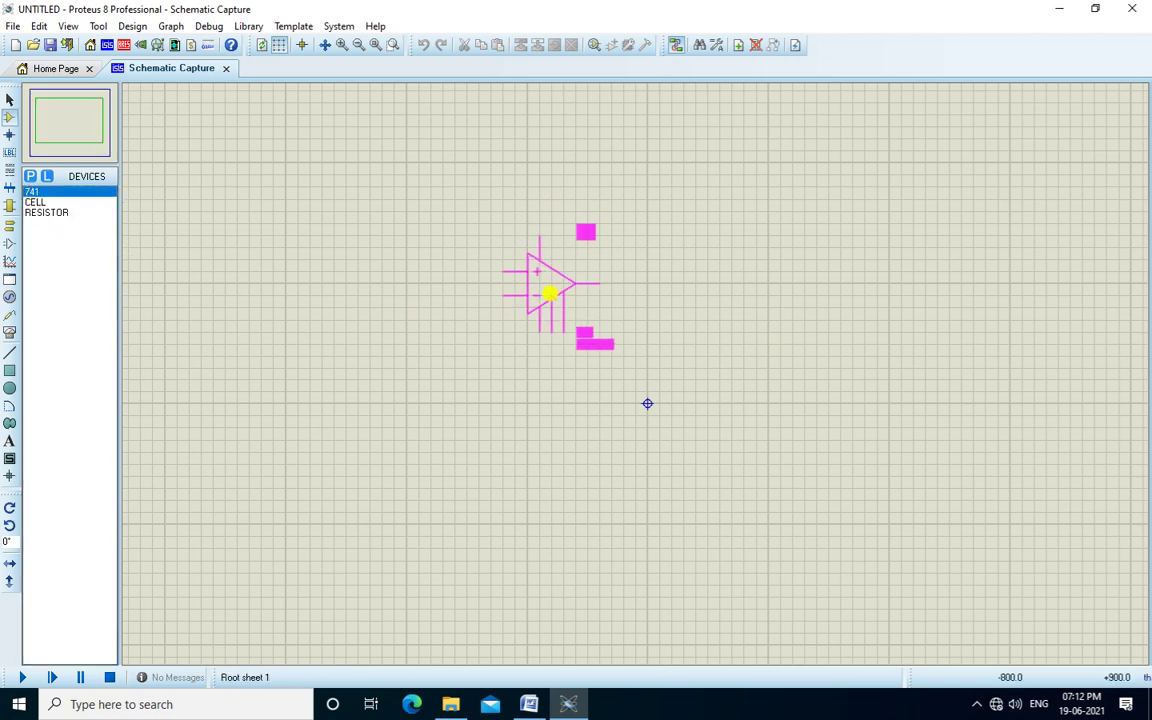
{"action": "left_click", "coordinate": [553, 297]}
{"action": "scroll", "coordinate": [590, 320], "scroll_direction": "up", "scroll_amount": 1}
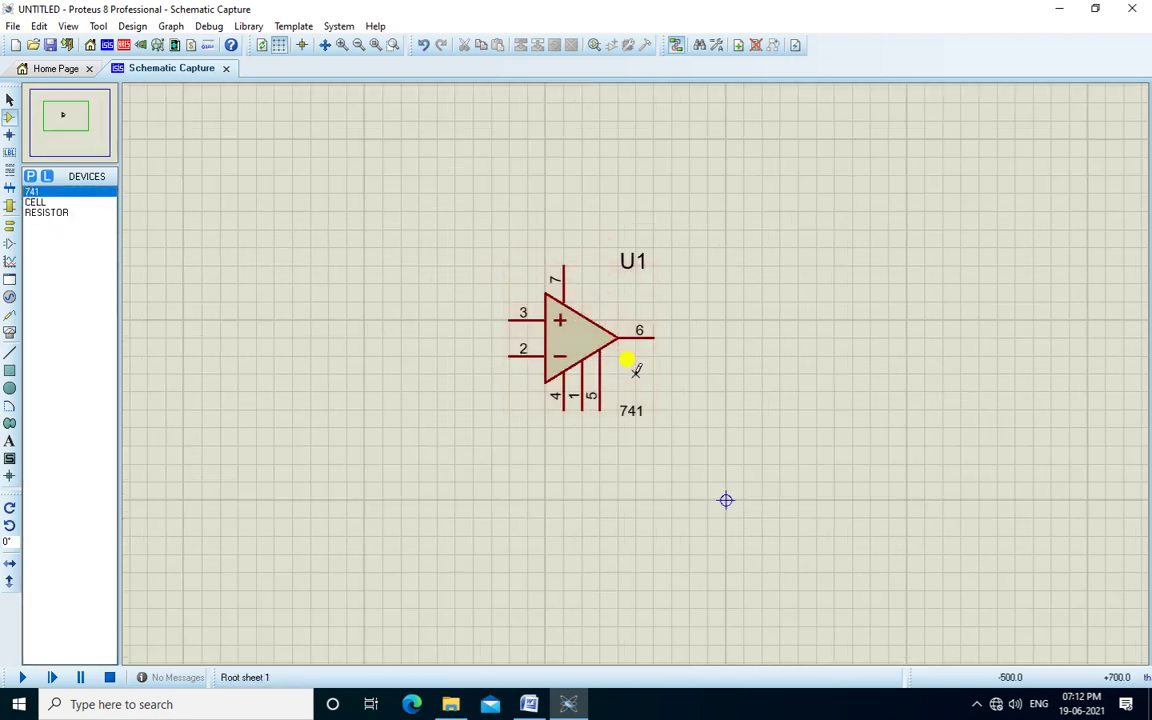
{"action": "left_click", "coordinate": [57, 104]}
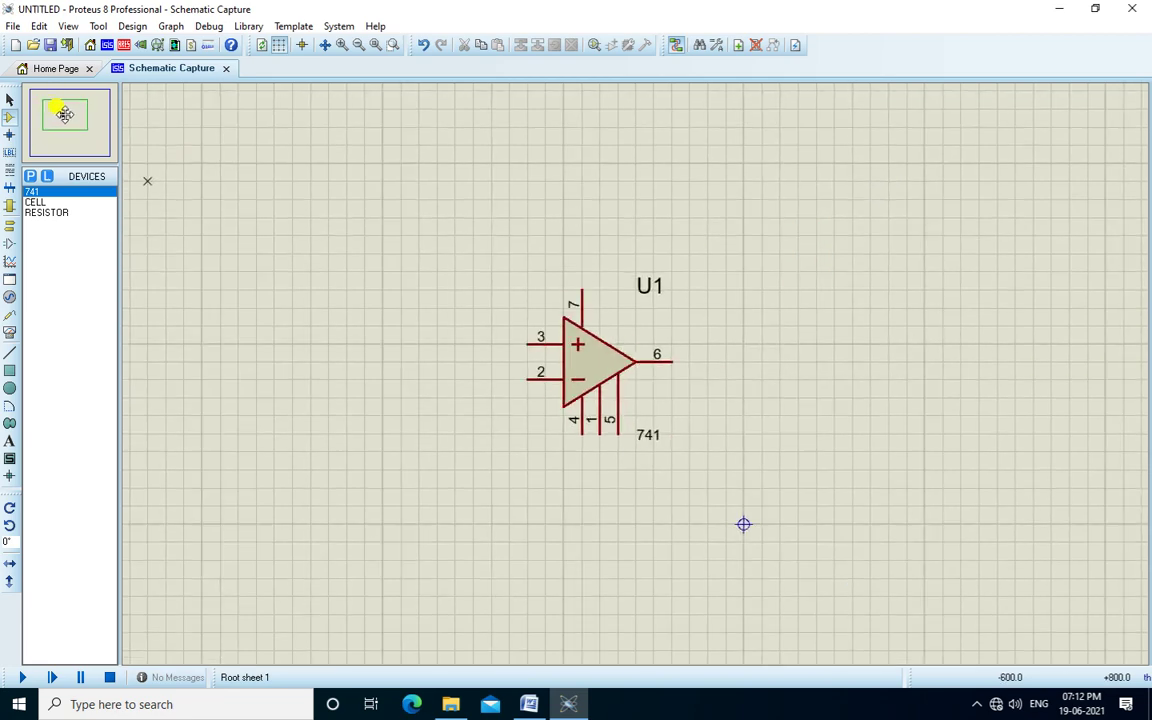
{"action": "left_click", "coordinate": [64, 114]}
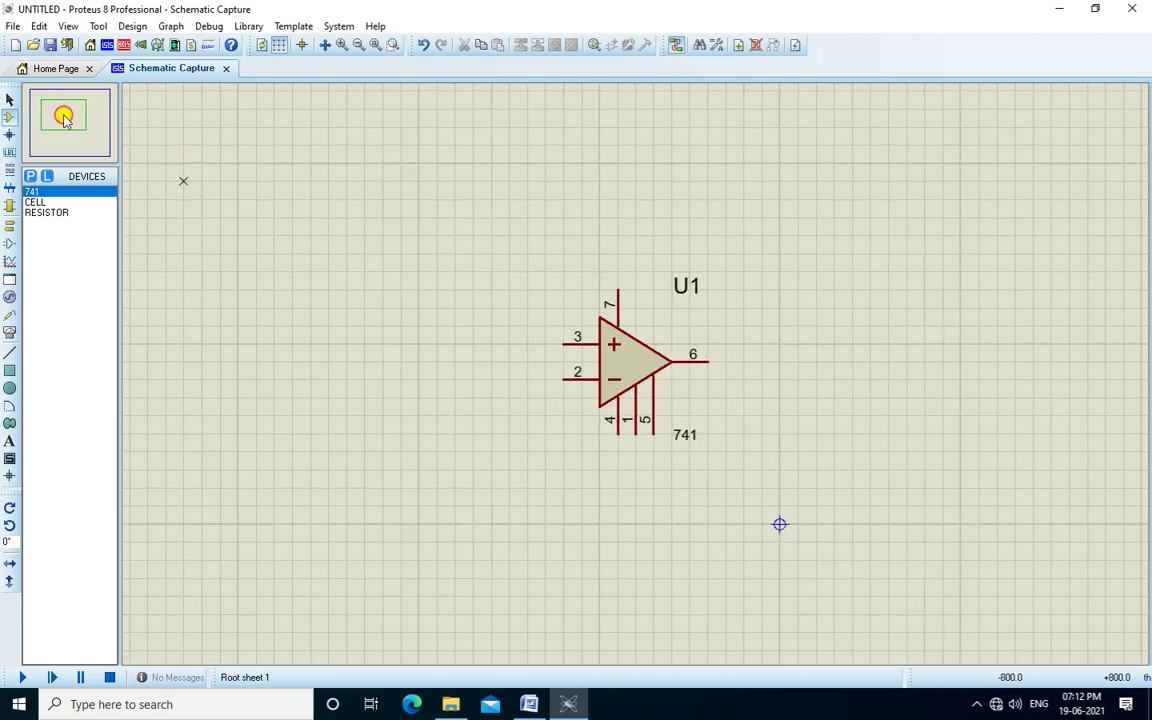
{"action": "right_click", "coordinate": [633, 372]}
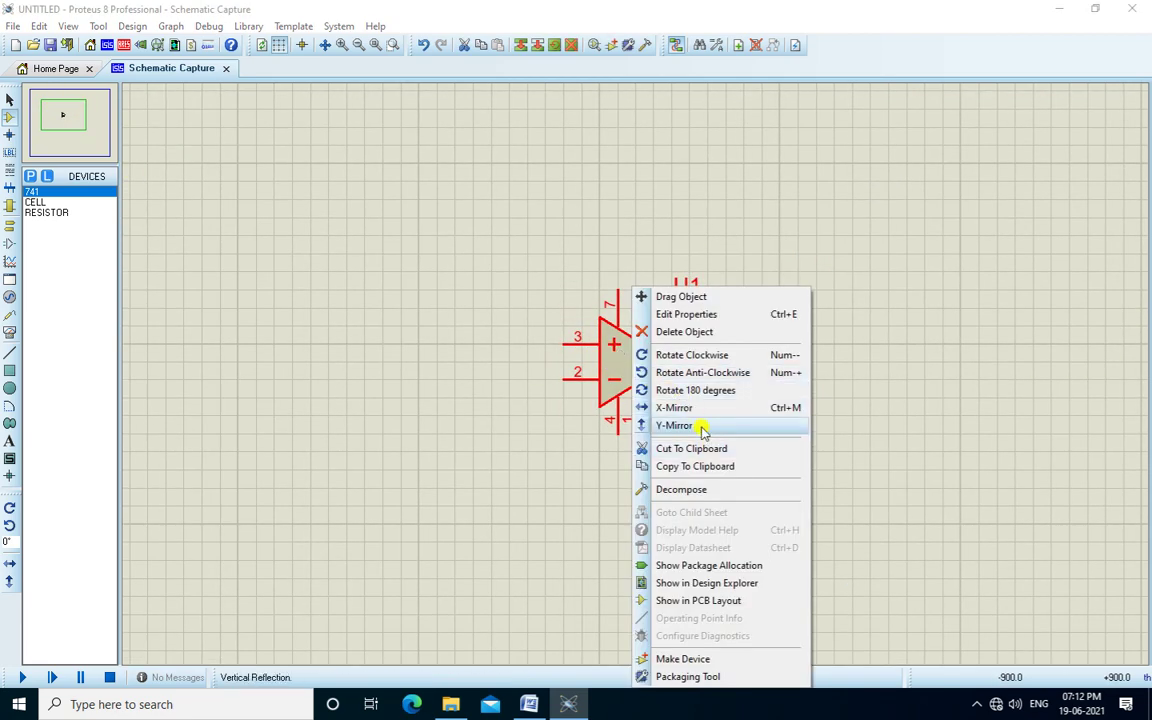
{"action": "left_click", "coordinate": [700, 426]}
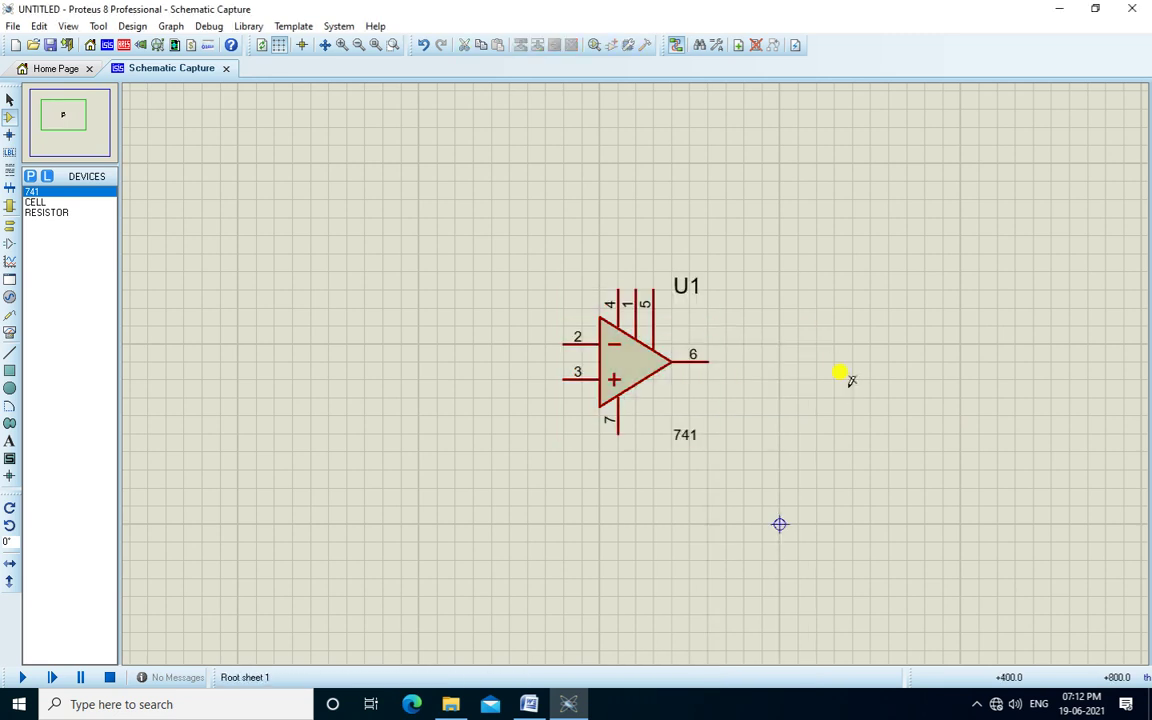
- Place resistors R1 and R2 left of U1 and a third resistor above it, renamed RF
{"action": "left_click", "coordinate": [46, 211]}
{"action": "left_click", "coordinate": [435, 352]}
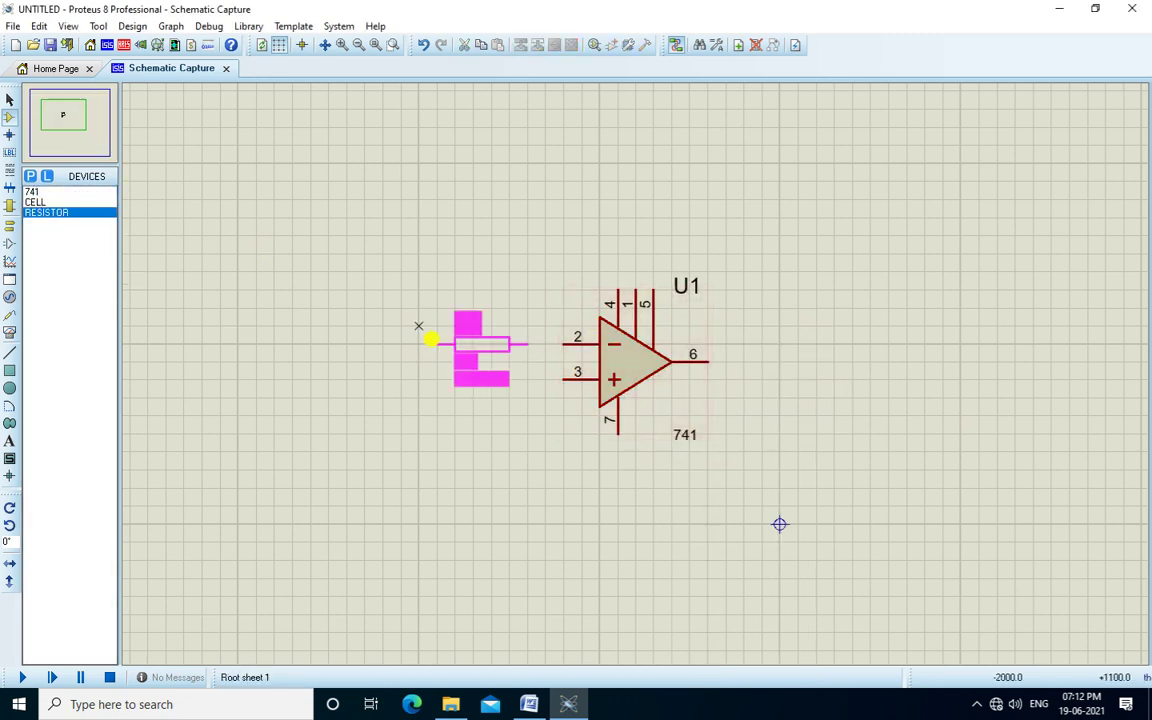
{"action": "left_click", "coordinate": [311, 342]}
{"action": "left_click", "coordinate": [322, 422]}
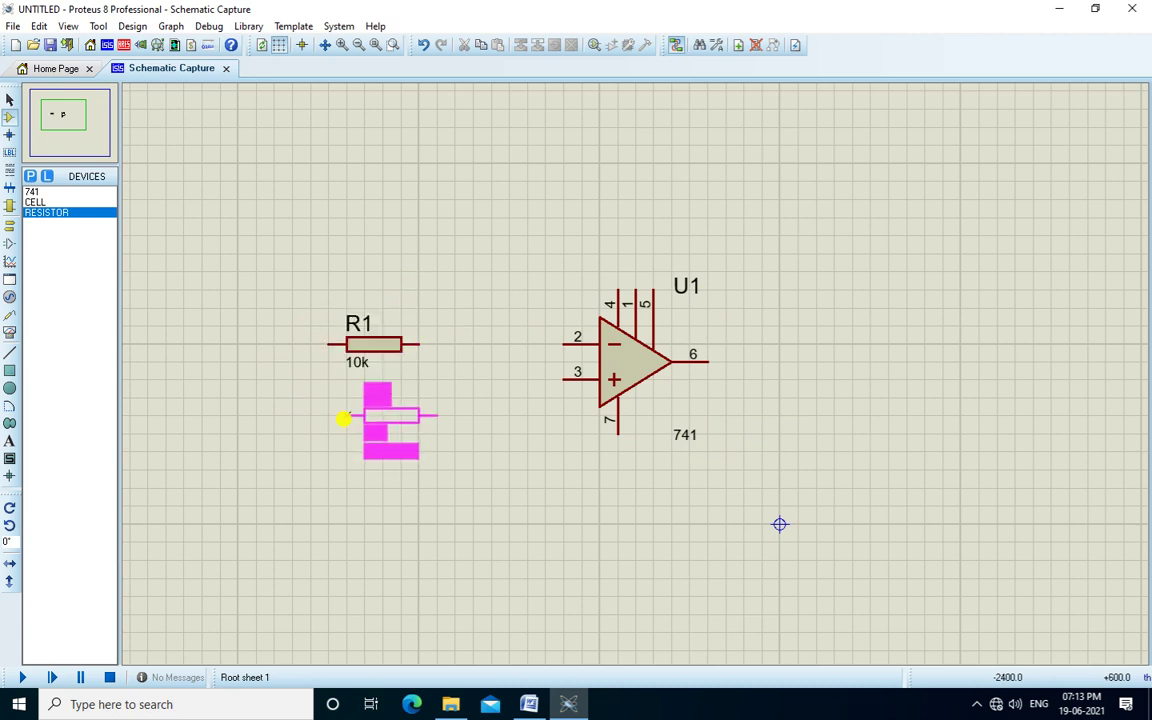
{"action": "left_click", "coordinate": [329, 412]}
{"action": "left_click", "coordinate": [664, 186]}
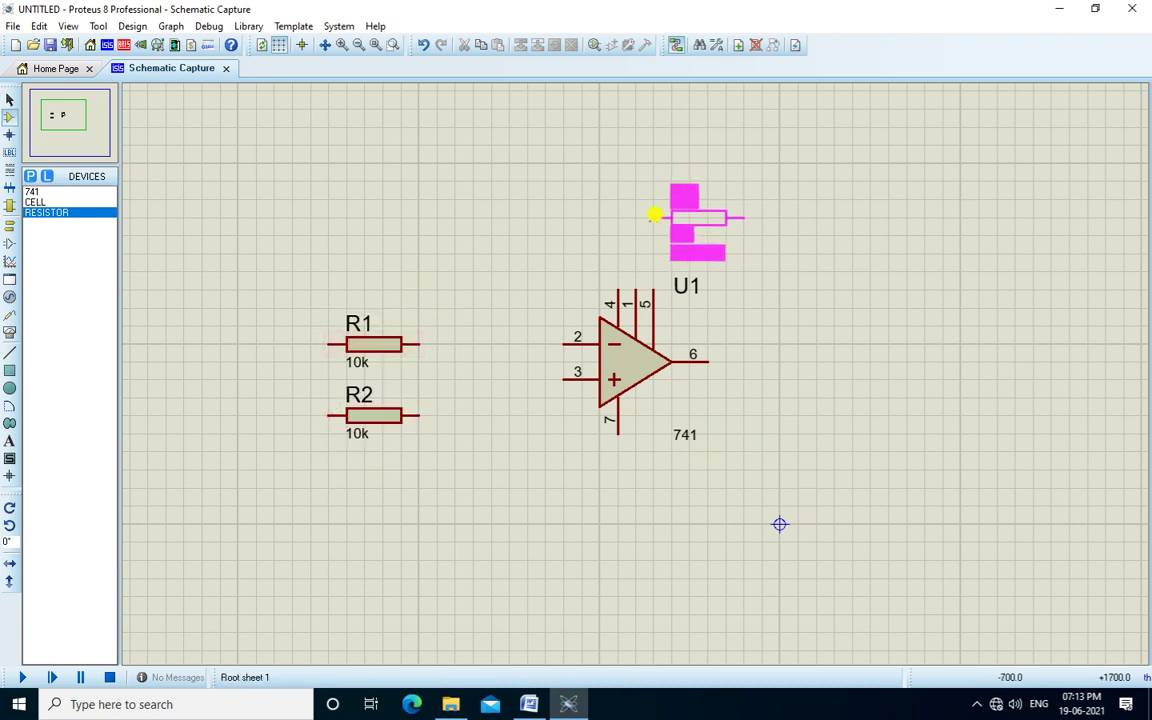
{"action": "left_click", "coordinate": [628, 208]}
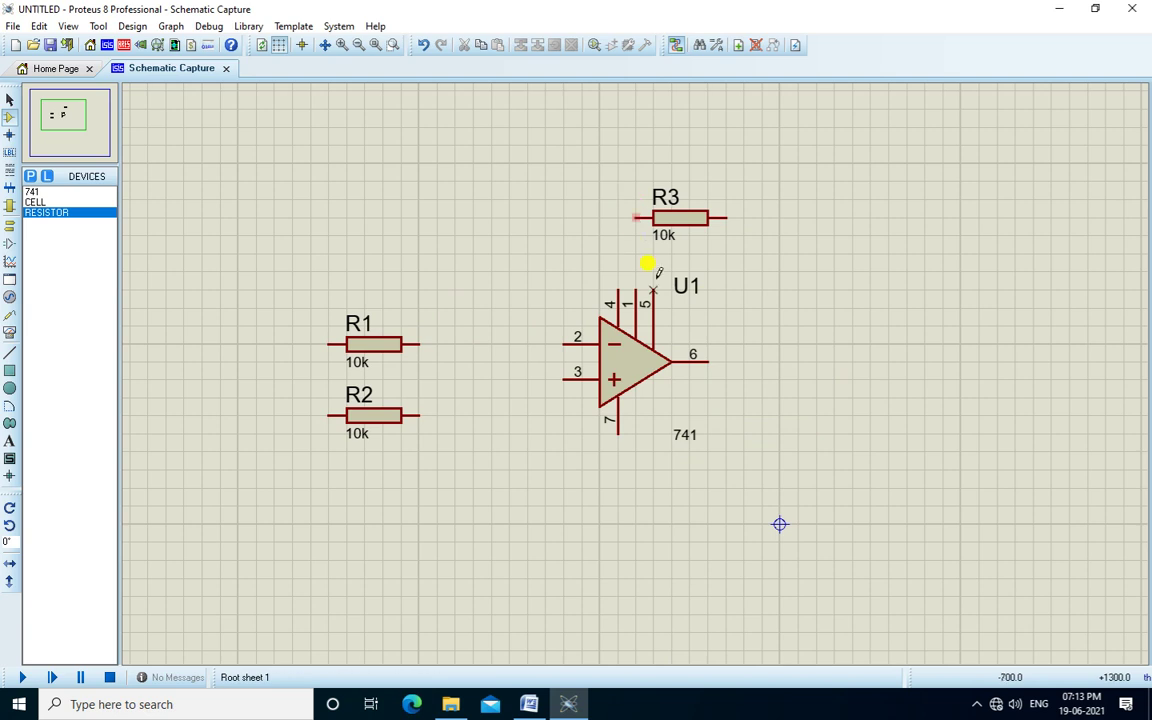
{"action": "left_click", "coordinate": [666, 196]}
{"action": "left_click", "coordinate": [664, 196]}
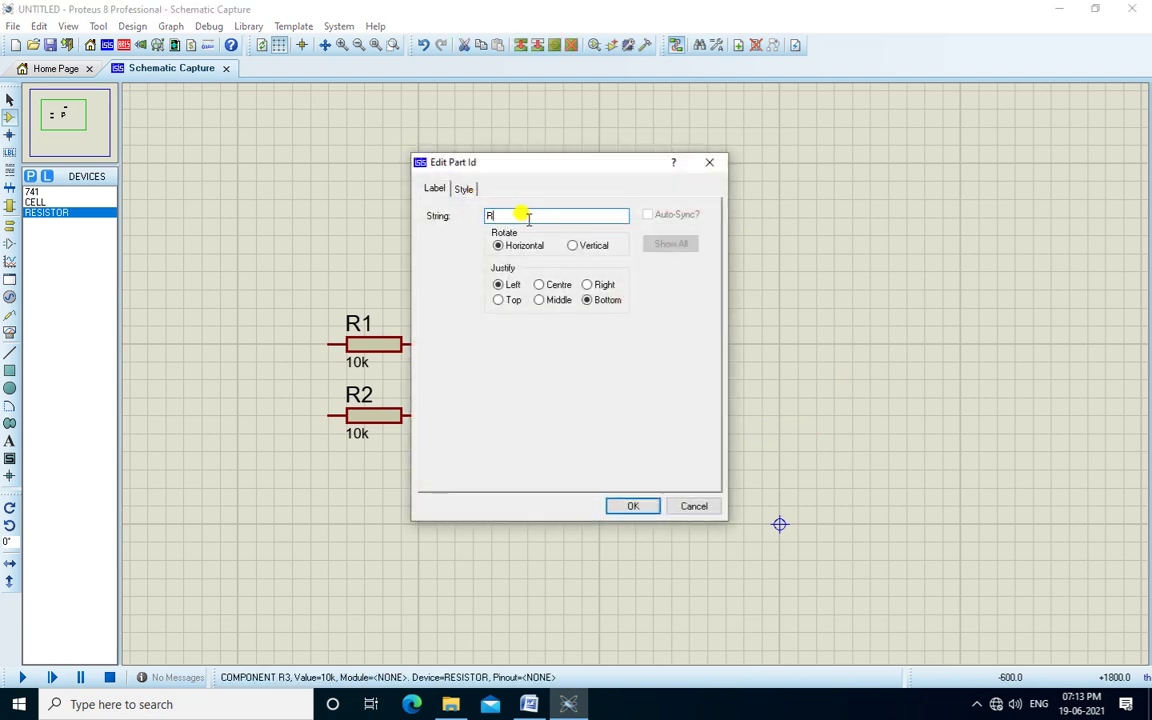
{"action": "key", "text": "Return"}
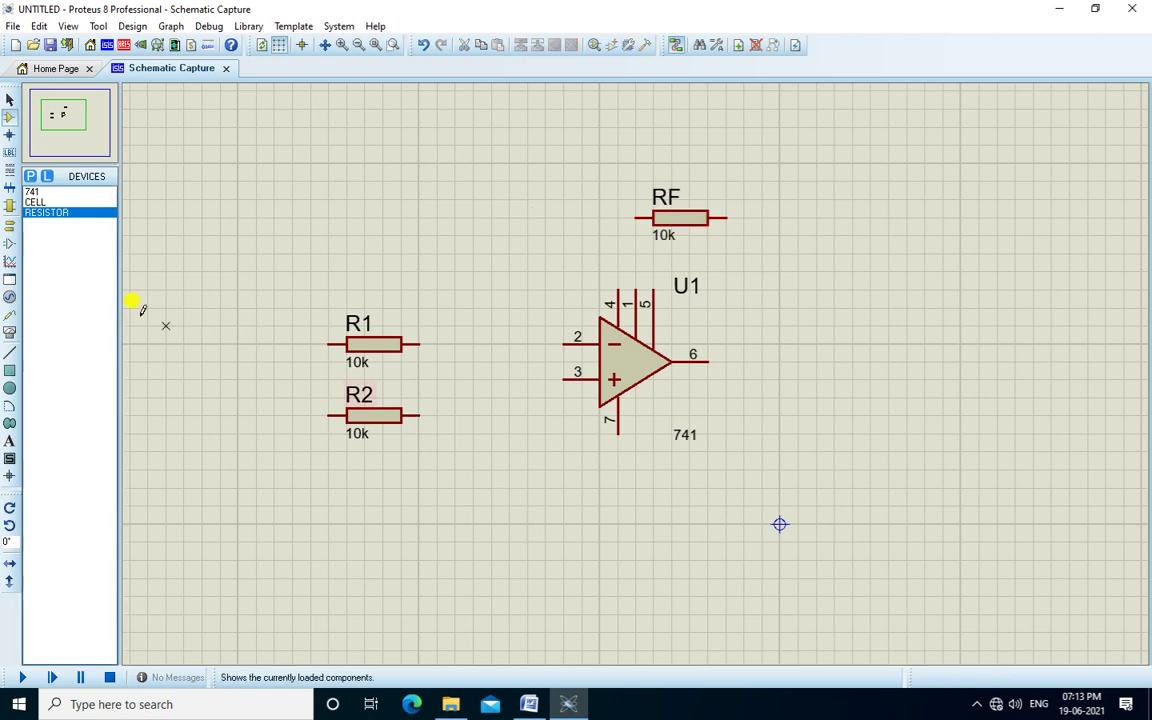
- Place two cell batteries, BAT1 below R2 and BAT2 to its left
{"action": "left_click", "coordinate": [32, 191]}
{"action": "left_click", "coordinate": [34, 201]}
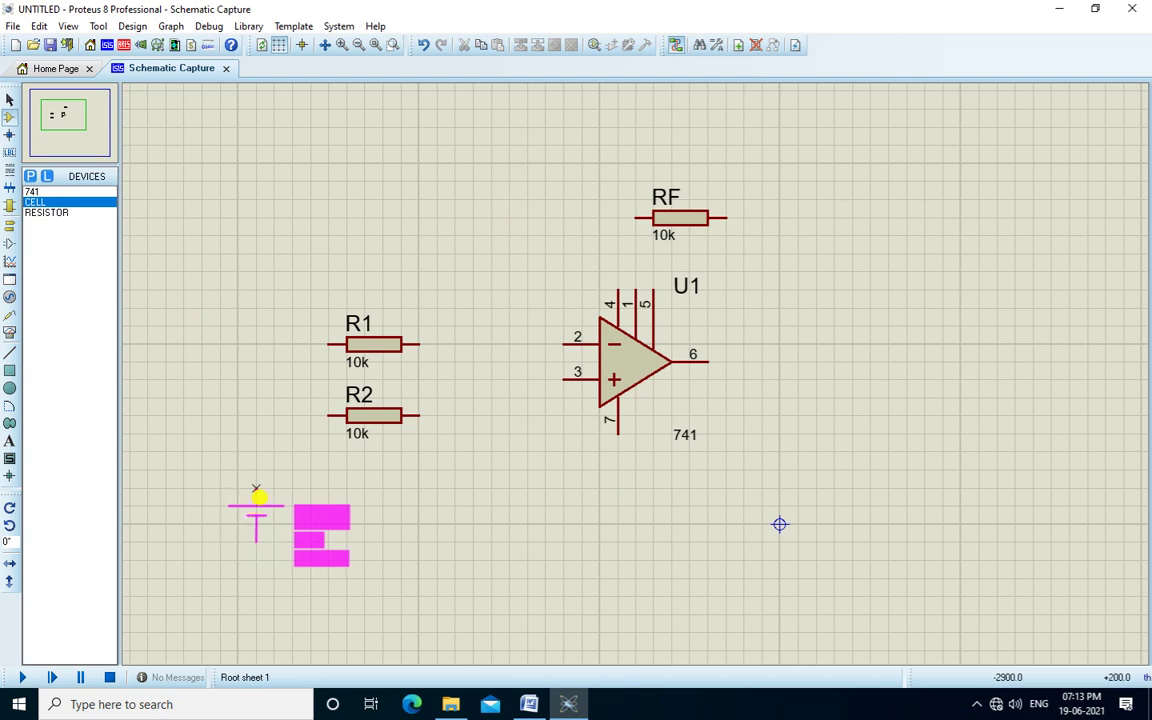
{"action": "left_click", "coordinate": [274, 497]}
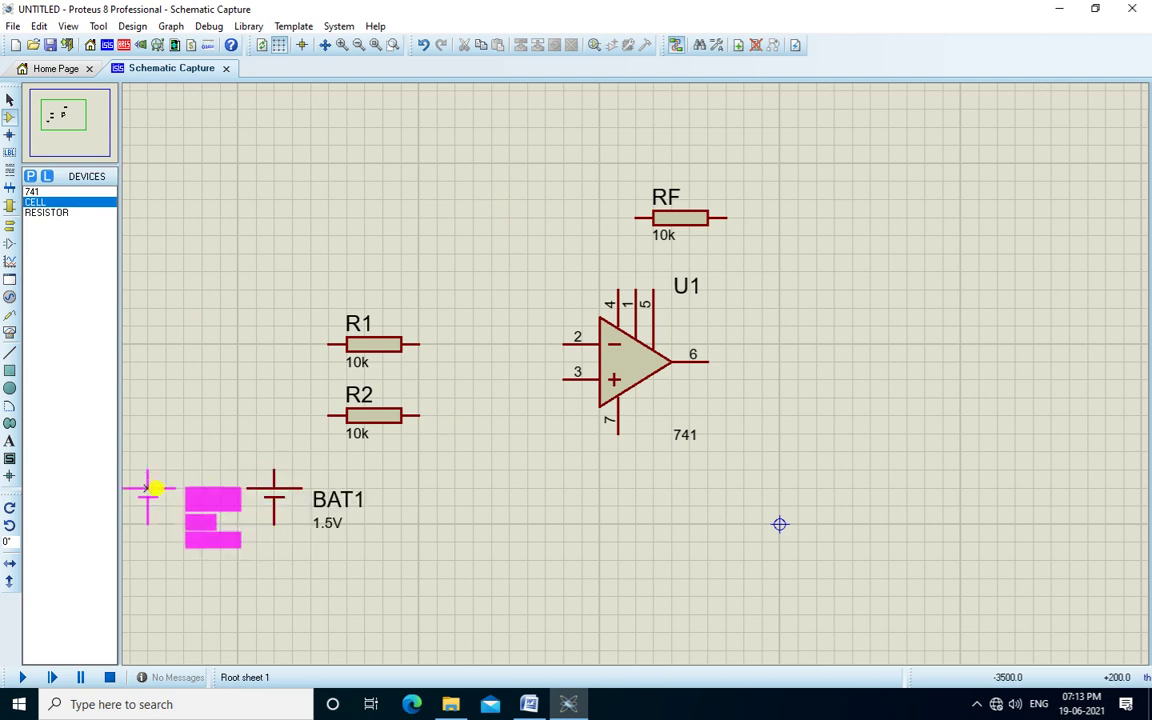
{"action": "left_click", "coordinate": [150, 489]}
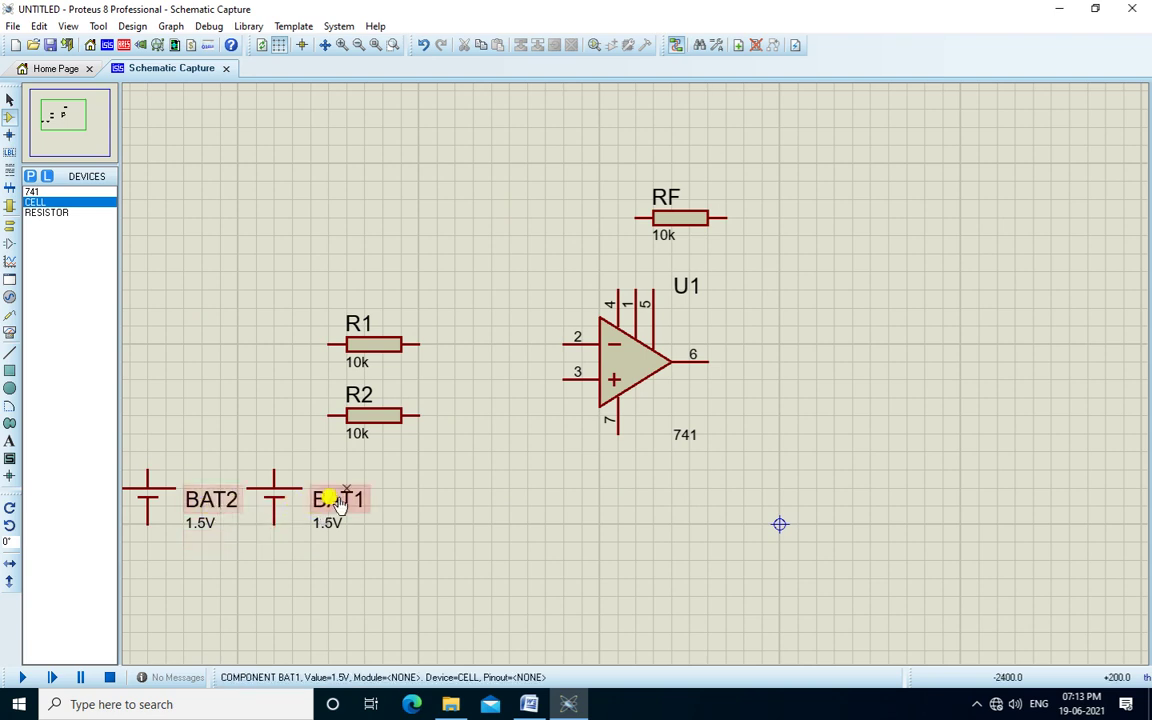
- Relabel cell BAT2 as V1 and BAT1 as V2, then recentre the schematic
{"action": "double_click", "coordinate": [211, 500]}
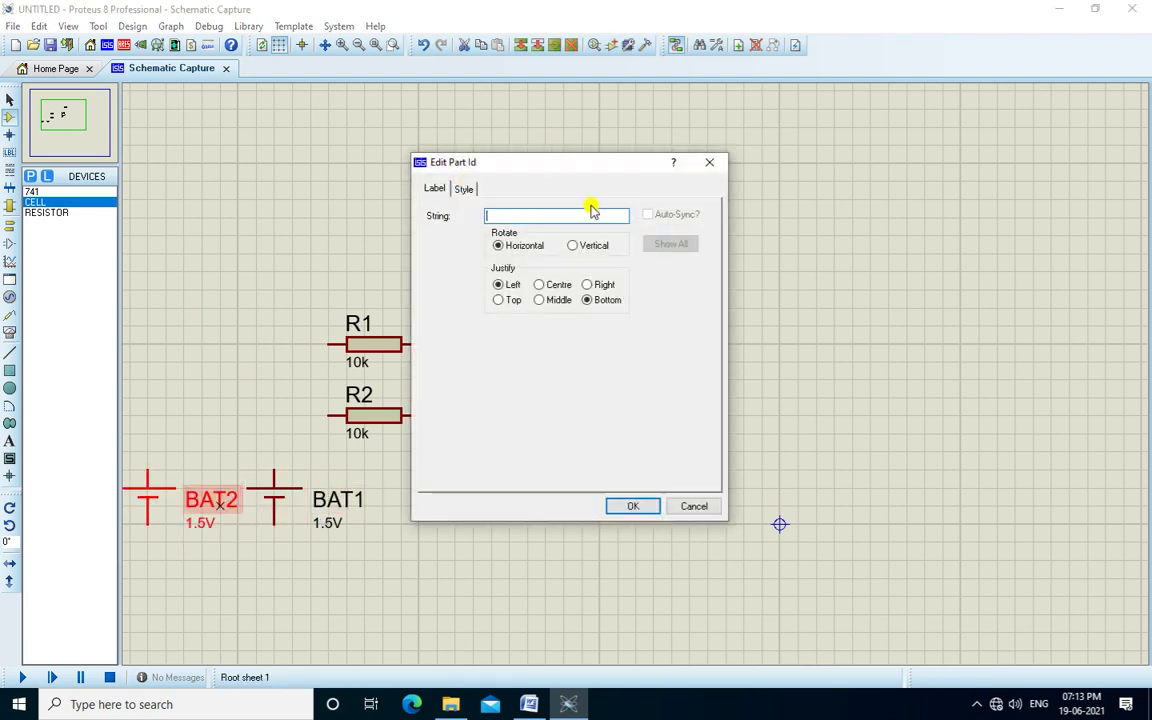
{"action": "key", "text": "Return"}
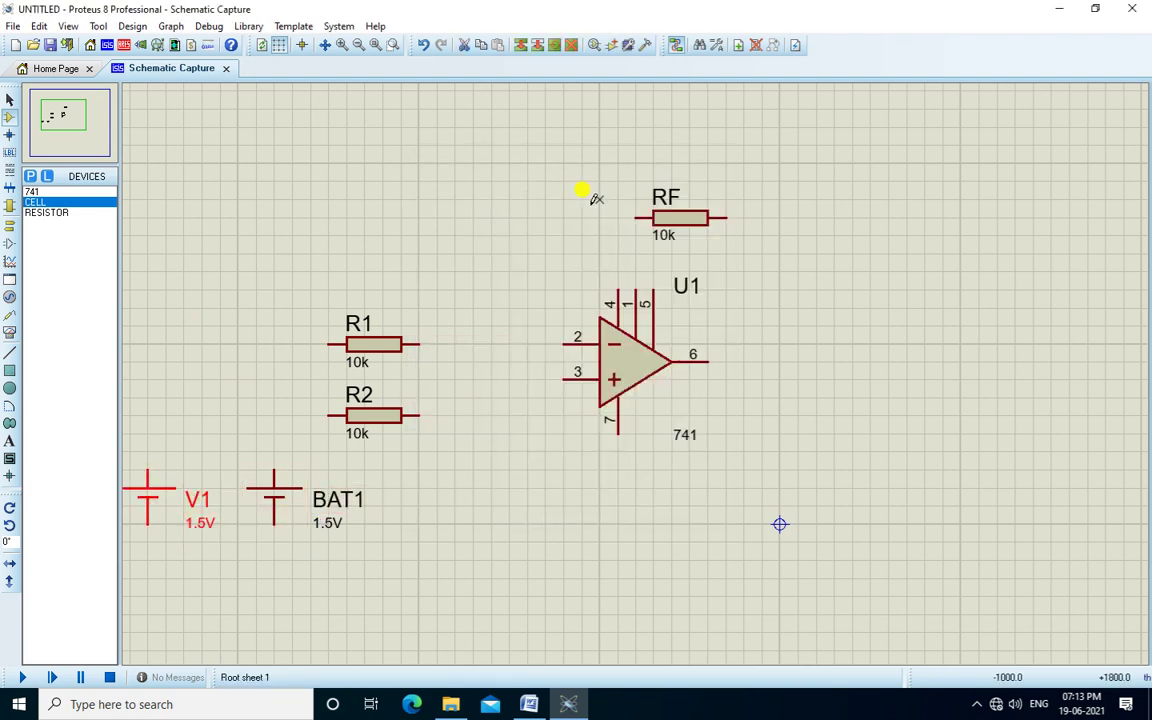
{"action": "double_click", "coordinate": [334, 504]}
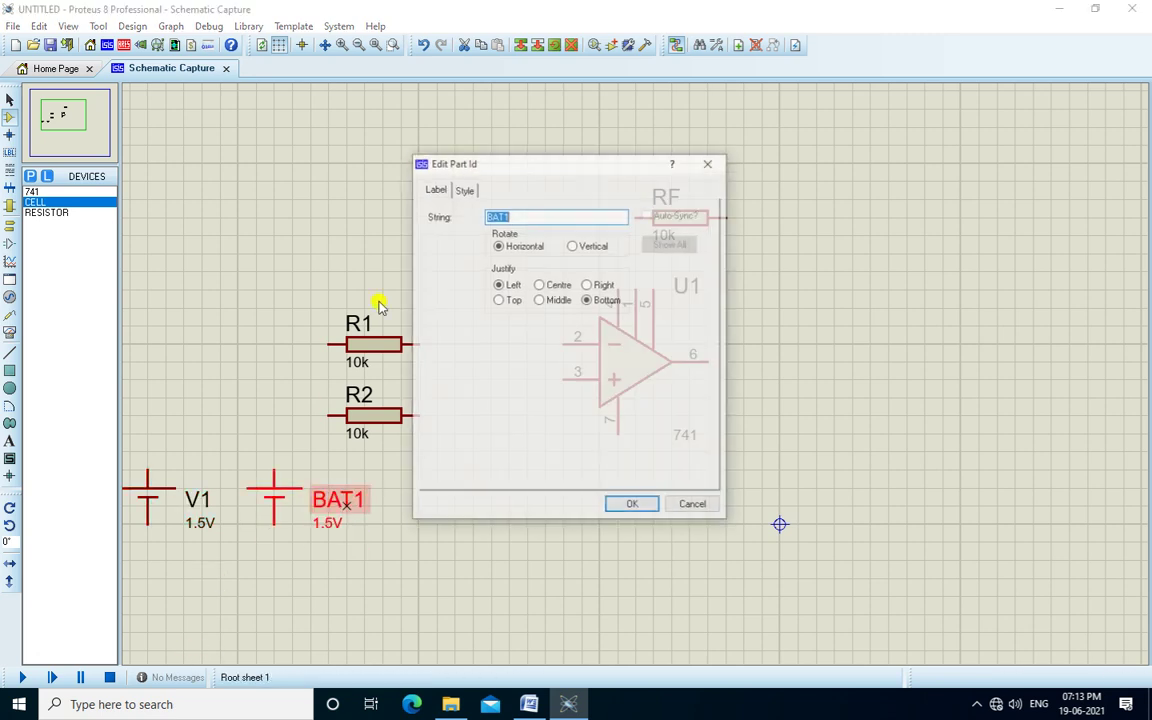
{"action": "type", "text": "V2"}
{"action": "key", "text": "Return"}
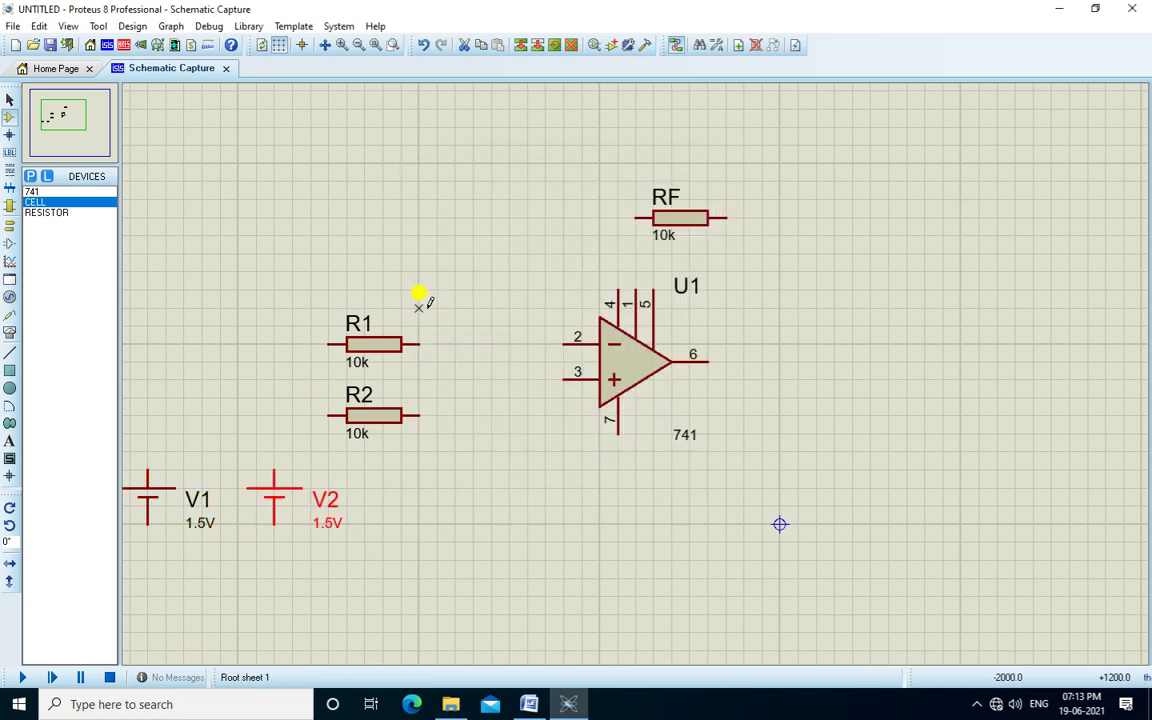
{"action": "left_click", "coordinate": [67, 118]}
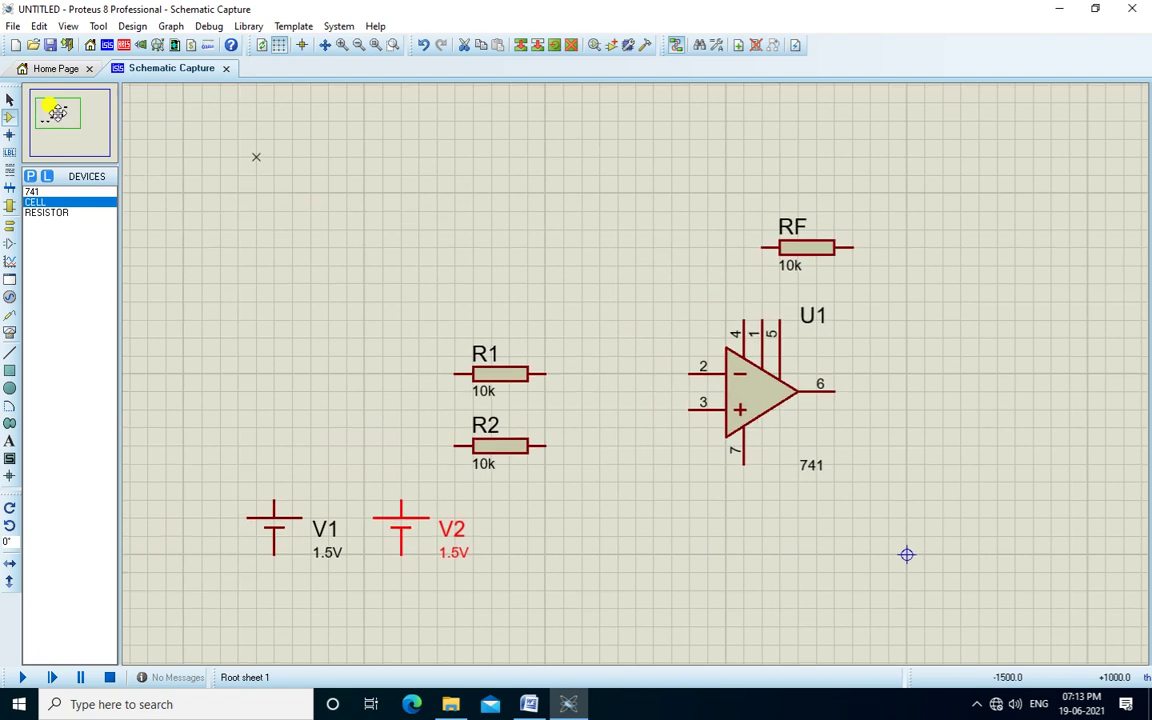
{"action": "left_click", "coordinate": [390, 351]}
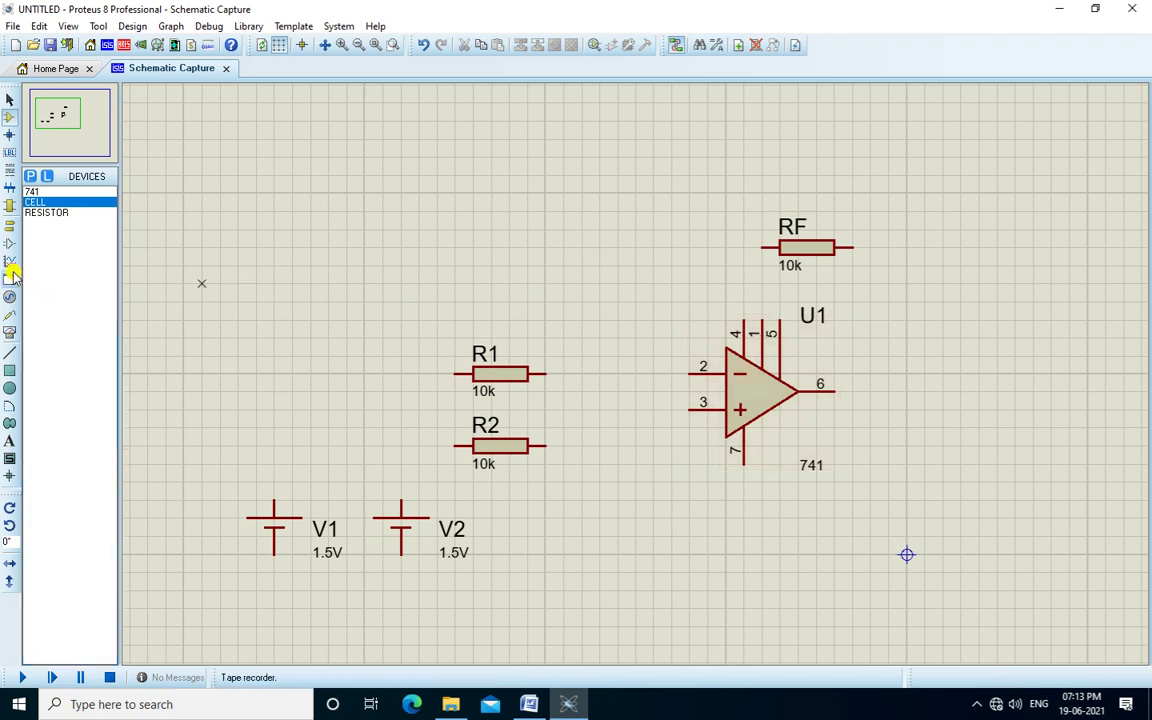
- Place two DC generators, one above RF and one below the op-amp
{"action": "left_click", "coordinate": [10, 300]}
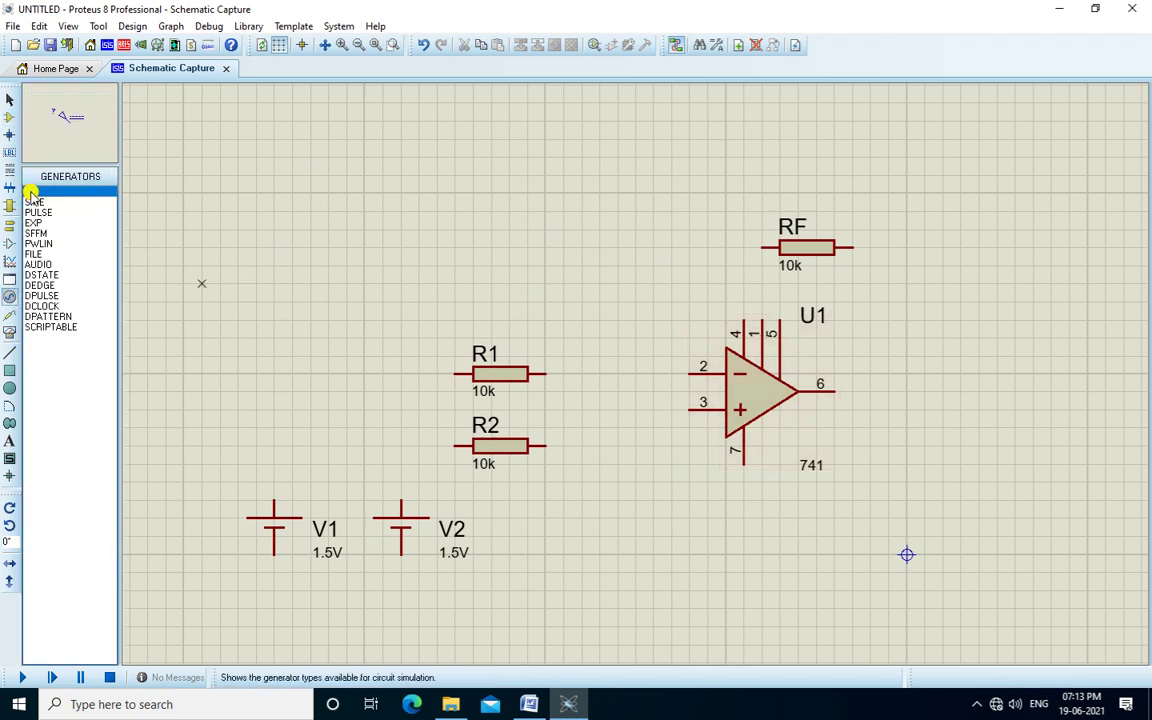
{"action": "left_click", "coordinate": [702, 240]}
{"action": "left_click", "coordinate": [697, 146]}
{"action": "left_click", "coordinate": [690, 592]}
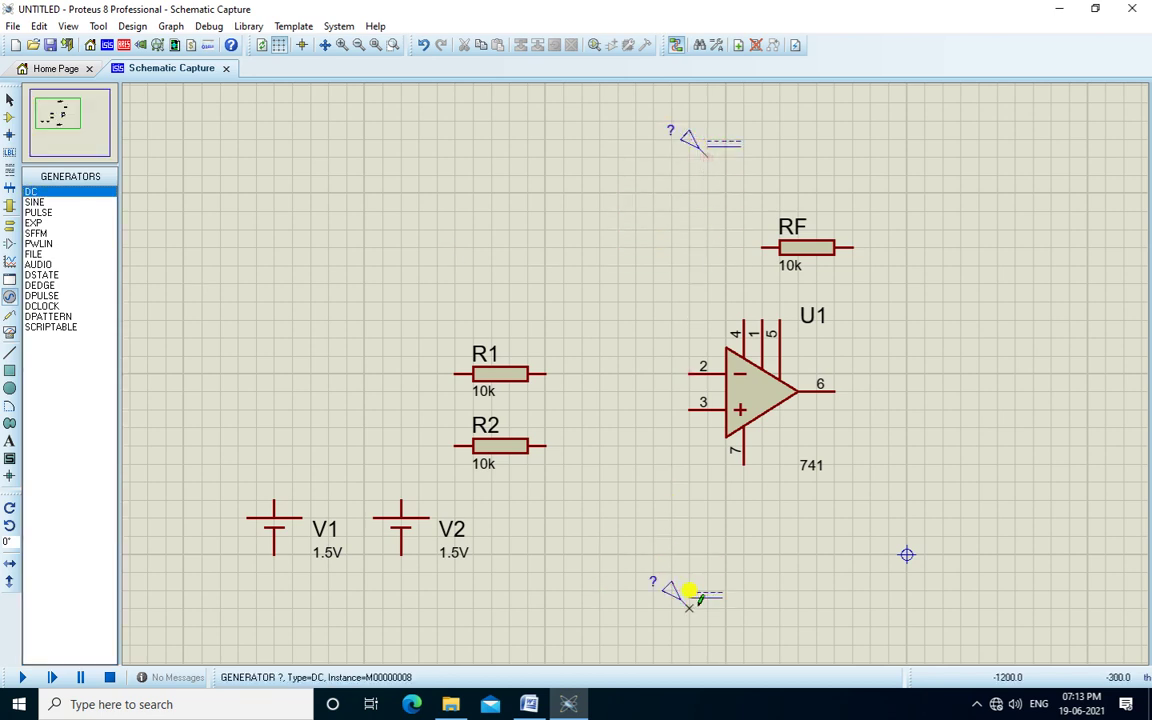
- Set the top DC generator's voltage to -9 V
{"action": "double_click", "coordinate": [693, 595]}
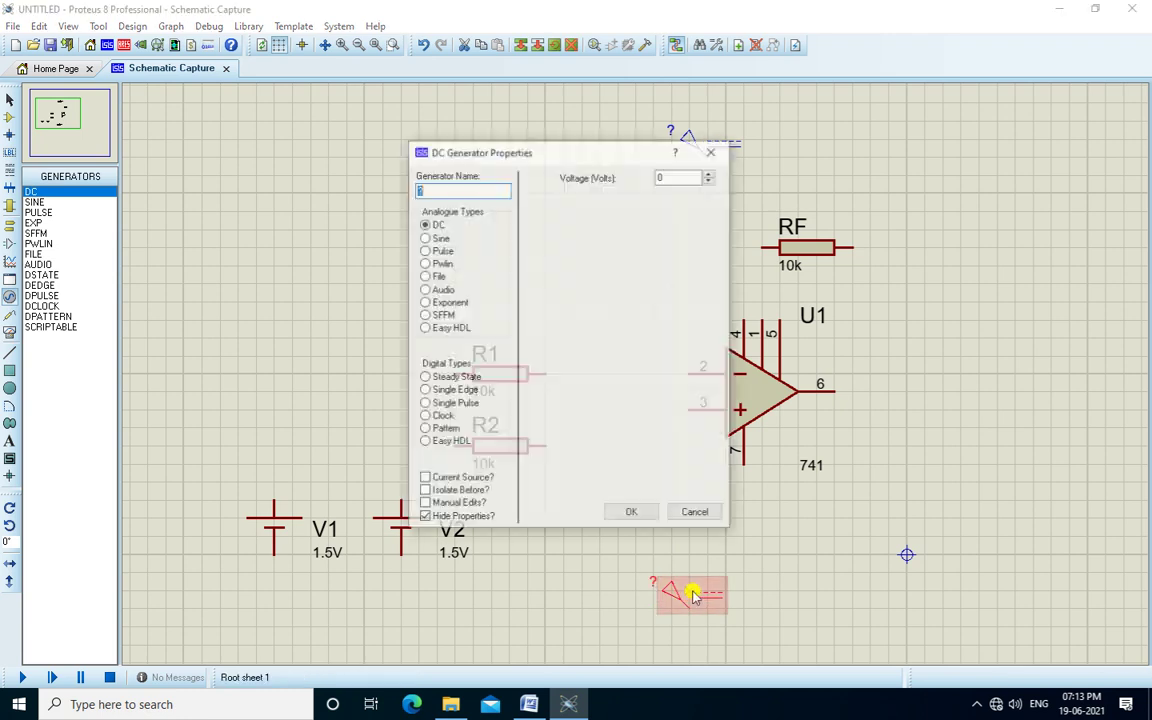
{"action": "double_click", "coordinate": [665, 176]}
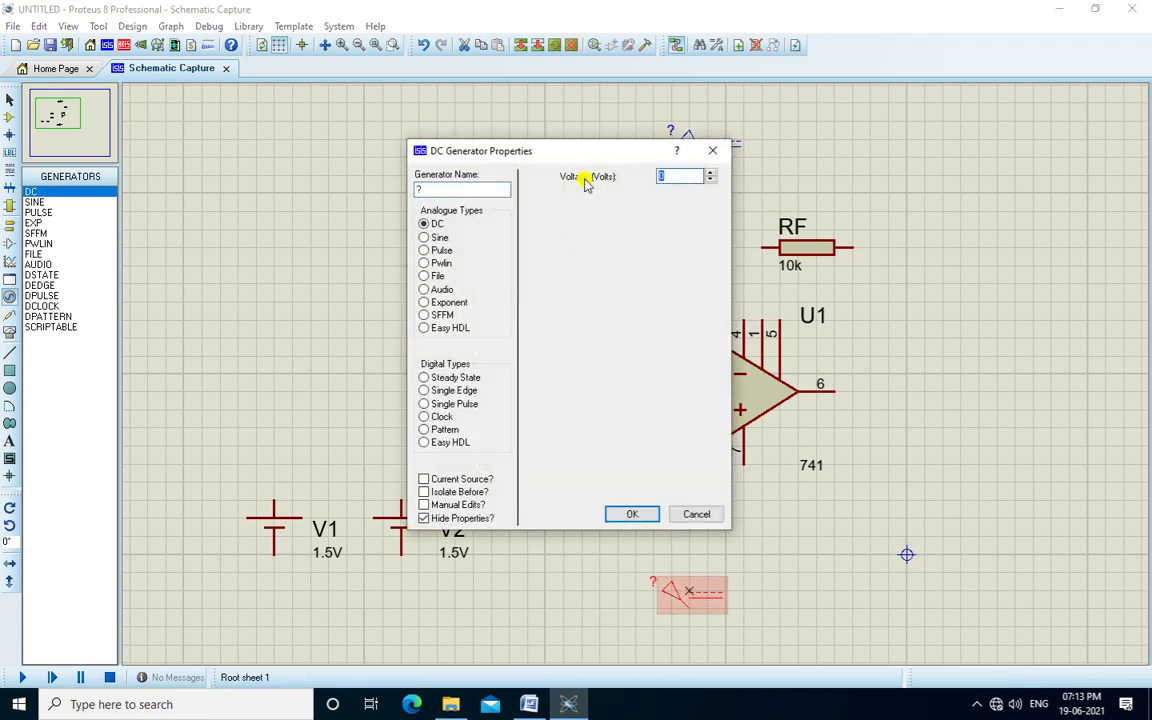
{"action": "key", "text": "Return"}
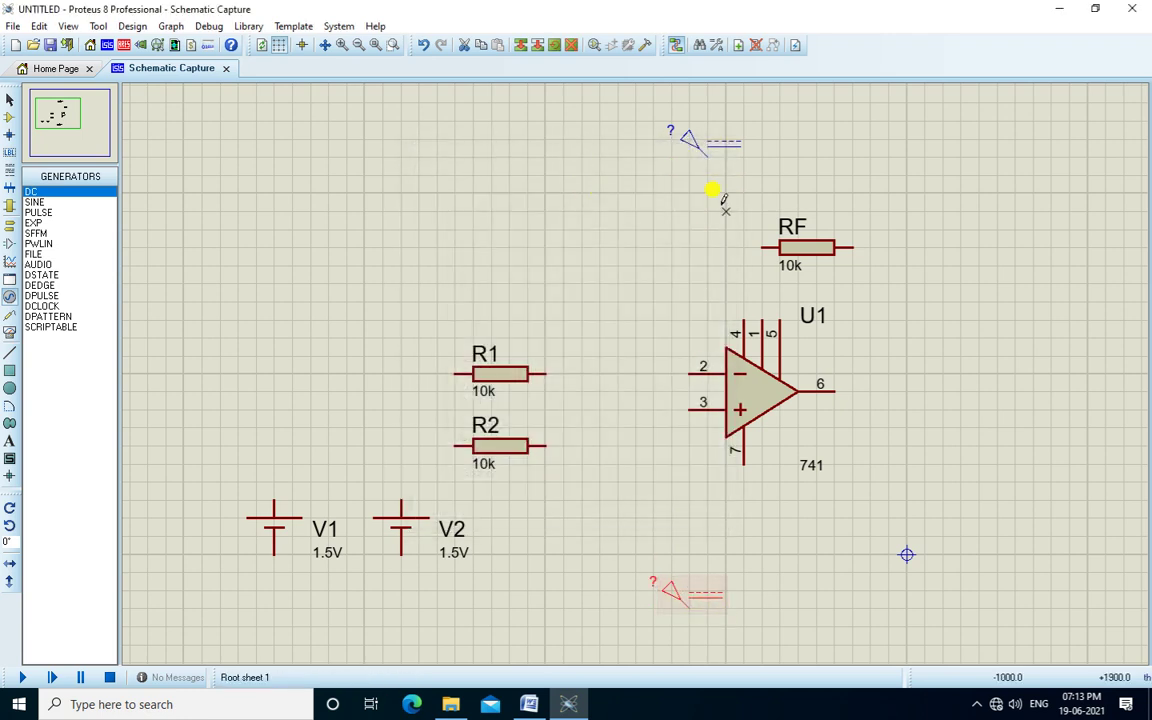
{"action": "double_click", "coordinate": [699, 141]}
{"action": "double_click", "coordinate": [663, 176]}
{"action": "type", "text": "-9"}
{"action": "key", "text": "Return"}
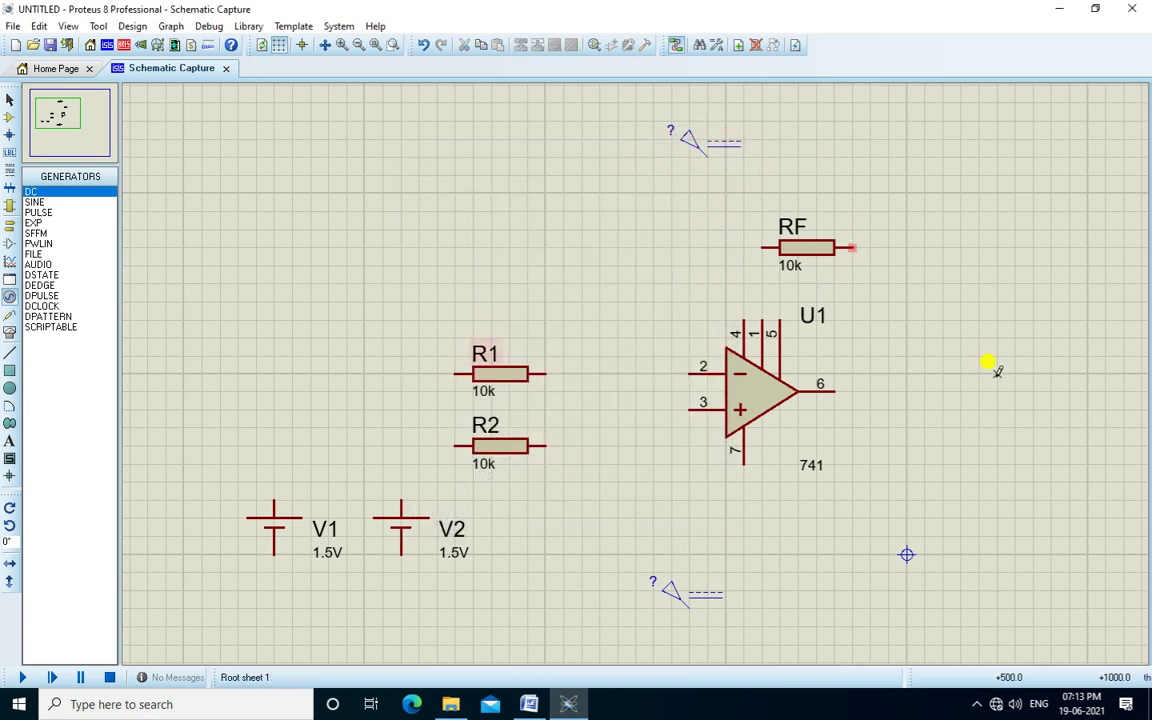
- Place a DC voltmeter to the right of the op-amp
{"action": "right_click", "coordinate": [867, 292]}
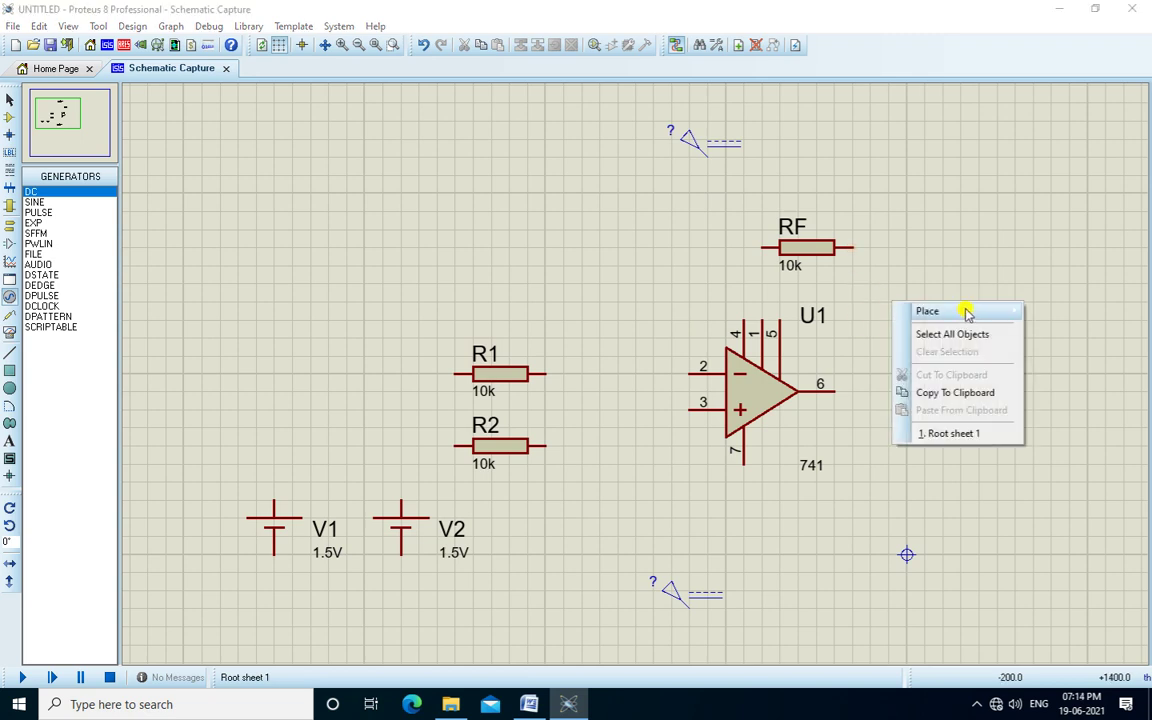
{"action": "mouse_move", "coordinate": [812, 511]}
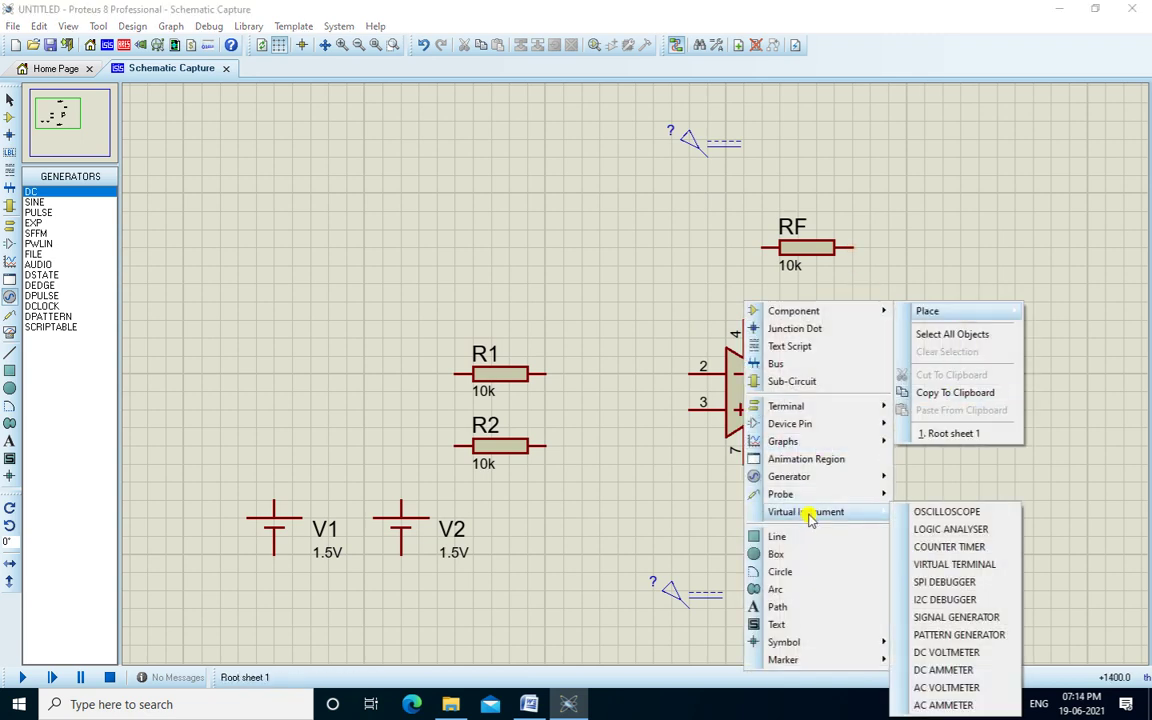
{"action": "left_click", "coordinate": [969, 653]}
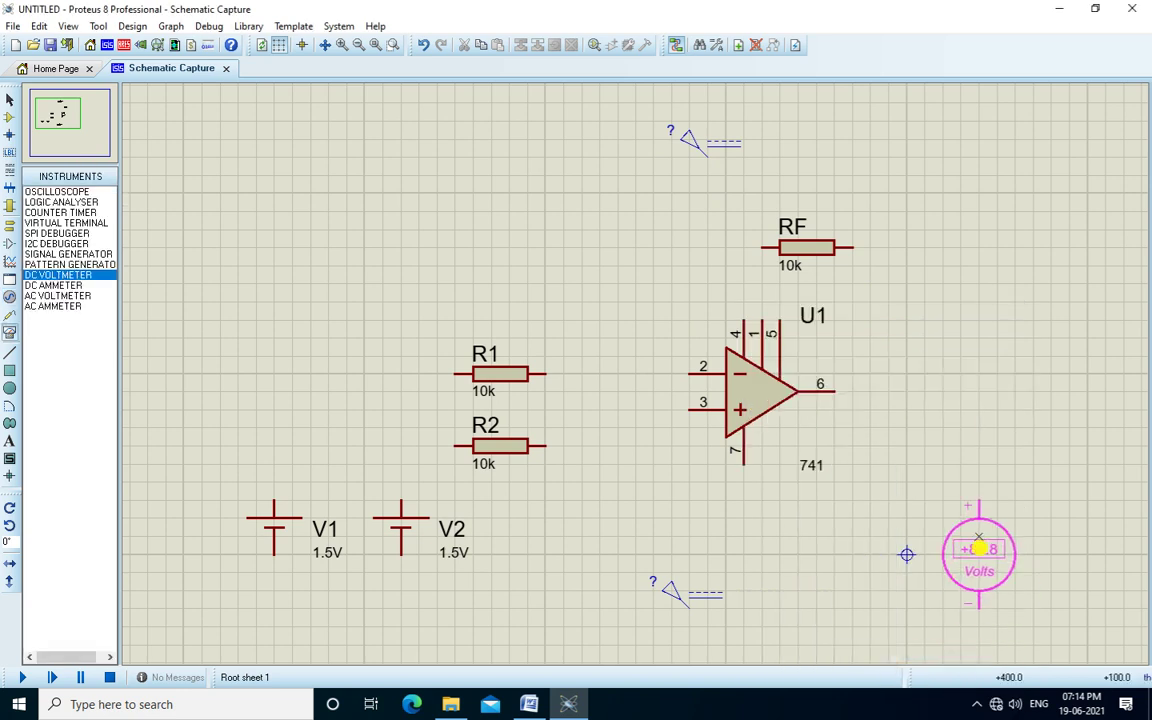
{"action": "left_click", "coordinate": [921, 479]}
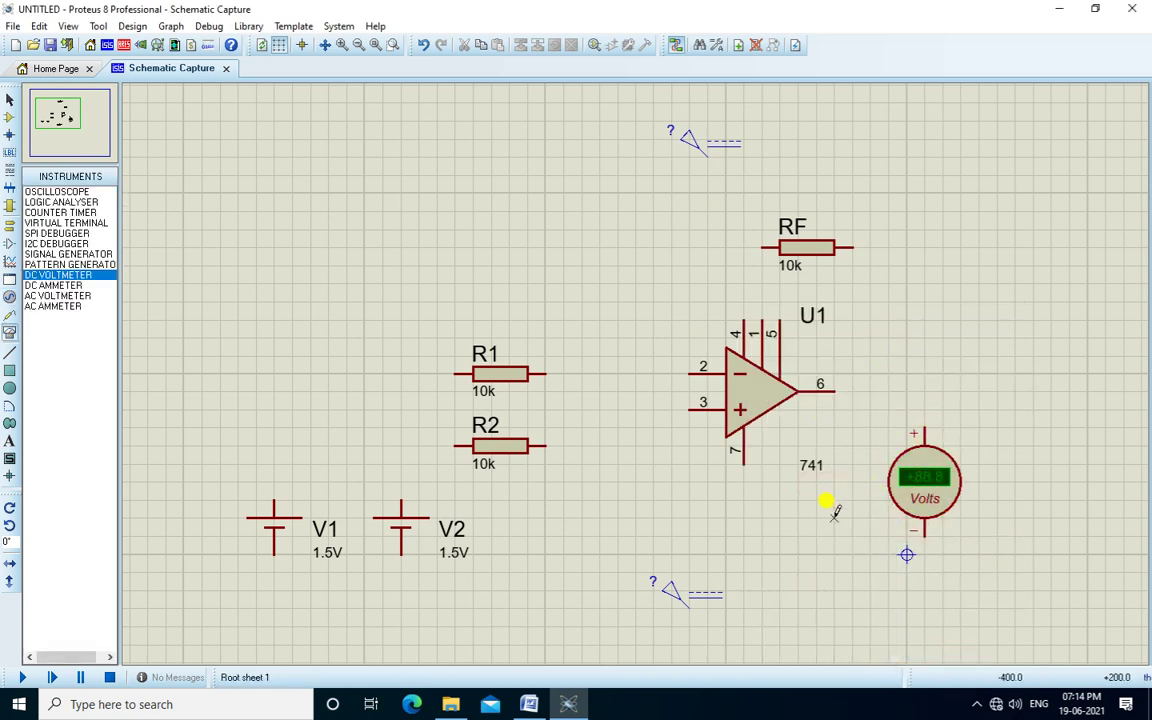
- Place ground terminals below the voltmeter and below the batteries
{"action": "left_click", "coordinate": [9, 224]}
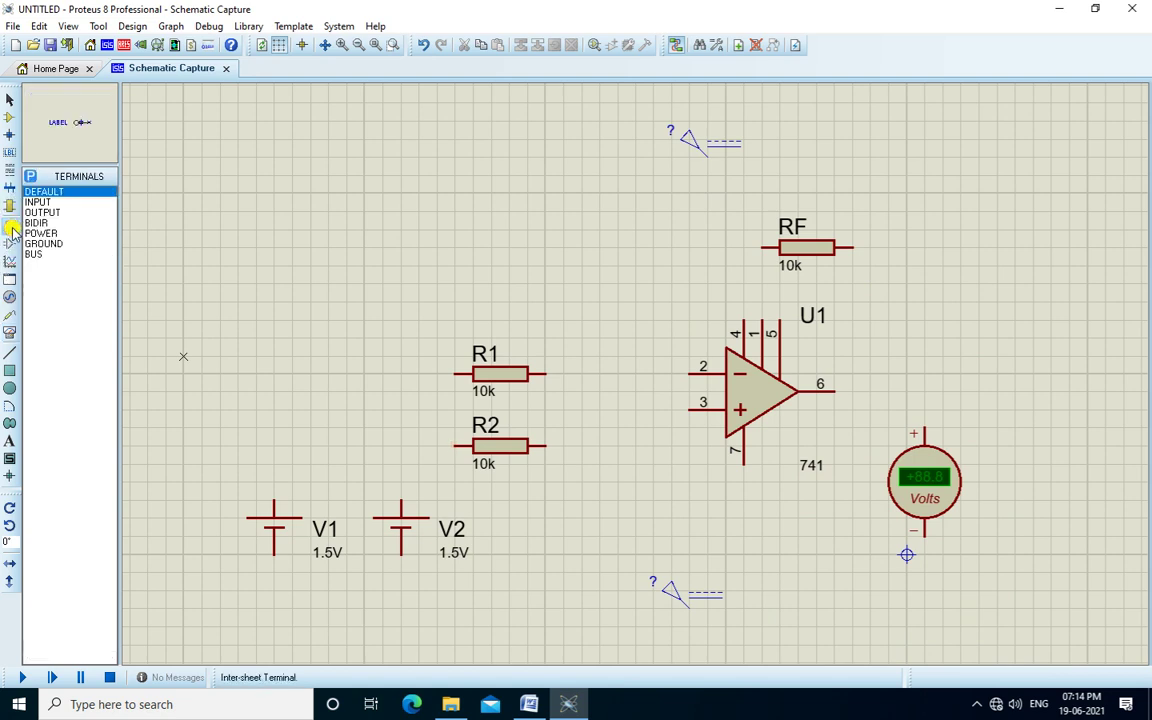
{"action": "left_click", "coordinate": [36, 245]}
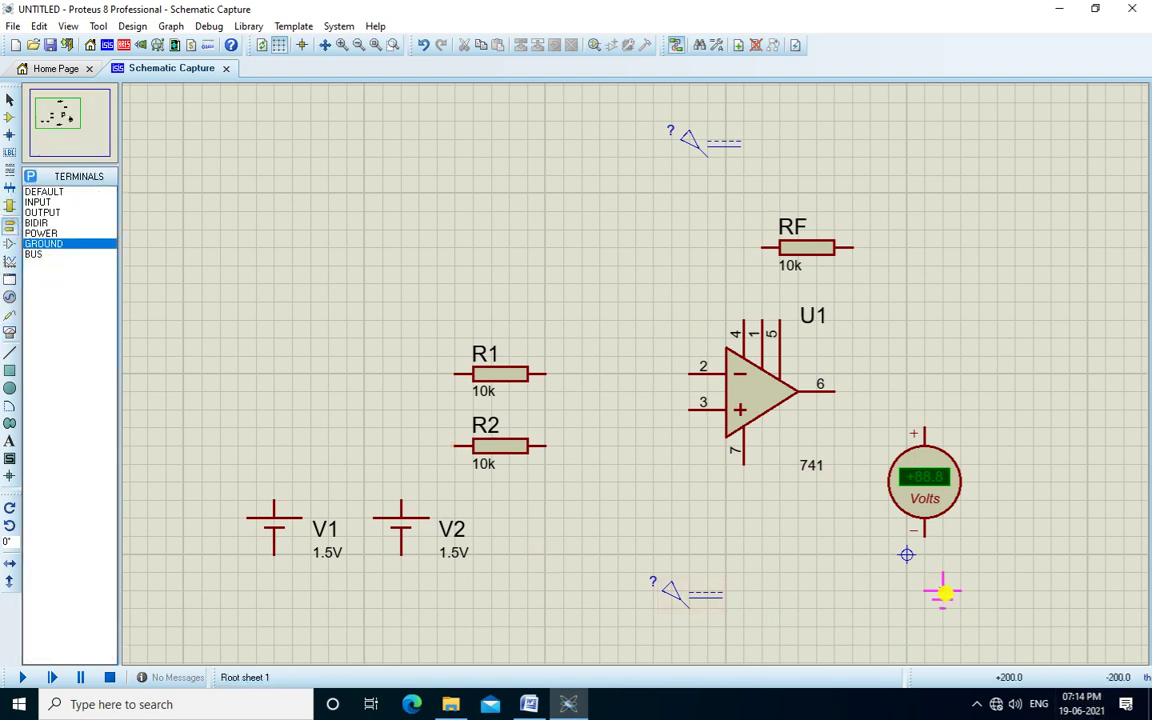
{"action": "left_click", "coordinate": [922, 591]}
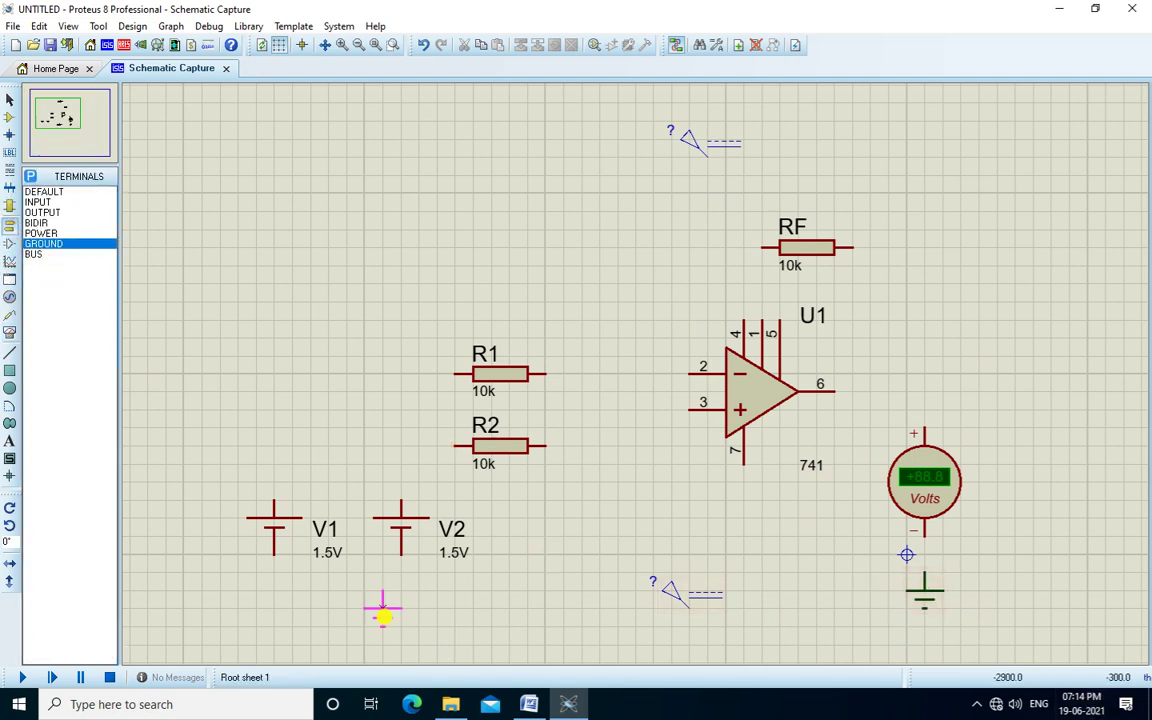
{"action": "left_click", "coordinate": [344, 612]}
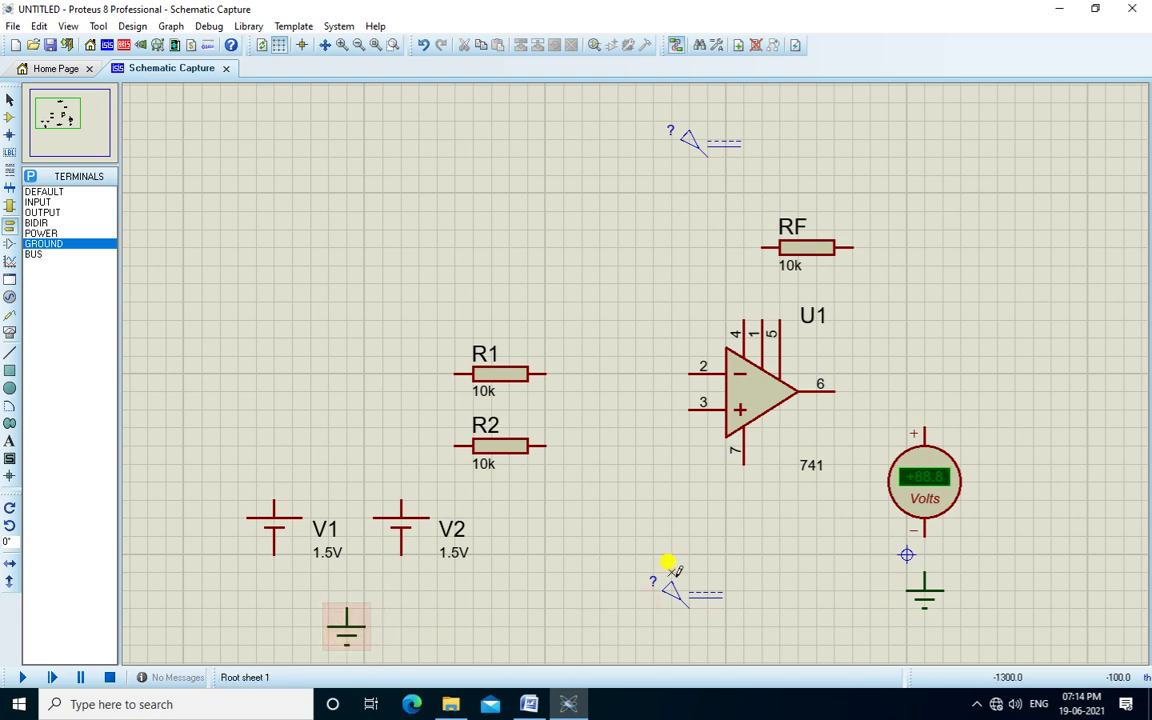
- Wire V1 and V2 through R1 and R2 into U1's inverting pin 2
{"action": "left_click", "coordinate": [400, 500]}
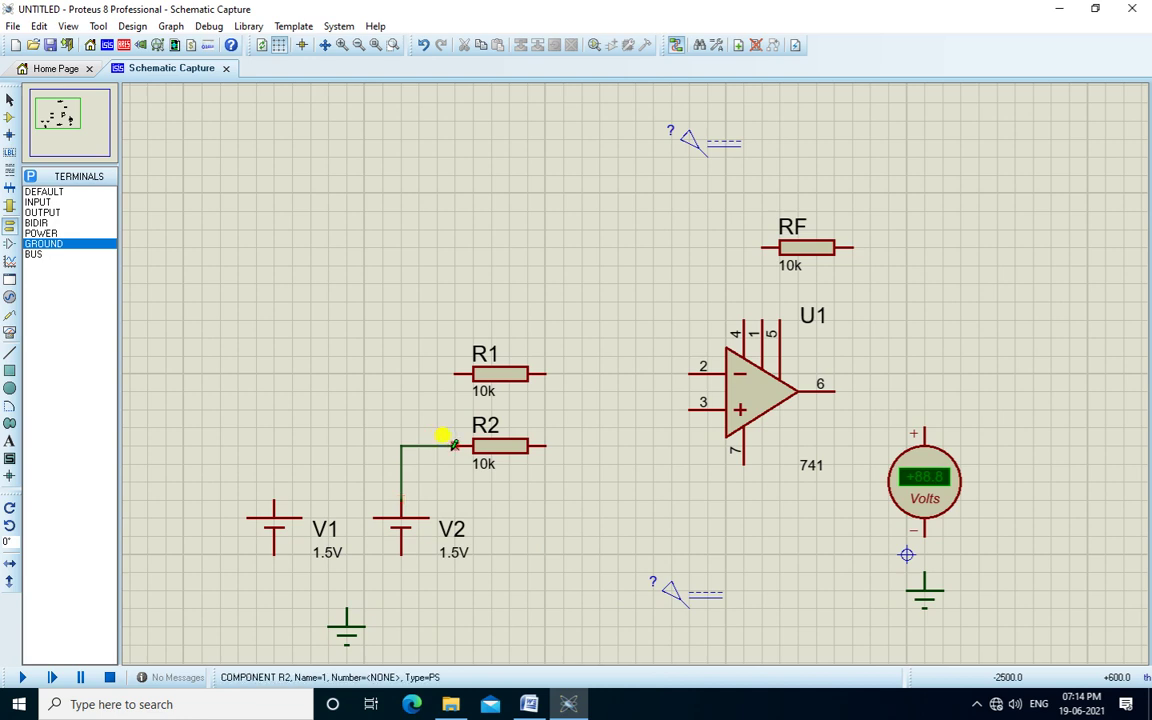
{"action": "left_click", "coordinate": [452, 445]}
{"action": "left_click", "coordinate": [273, 497]}
{"action": "left_click", "coordinate": [455, 373]}
{"action": "left_click", "coordinate": [545, 373]}
{"action": "left_click", "coordinate": [688, 373]}
{"action": "left_click", "coordinate": [545, 445]}
{"action": "left_click", "coordinate": [582, 373]}
- Ground both cells' bottom pins, replacing a misrouted V2 wire, and add a ground beside U1
{"action": "left_click", "coordinate": [273, 558]}
{"action": "left_click", "coordinate": [346, 605]}
{"action": "left_click", "coordinate": [401, 553]}
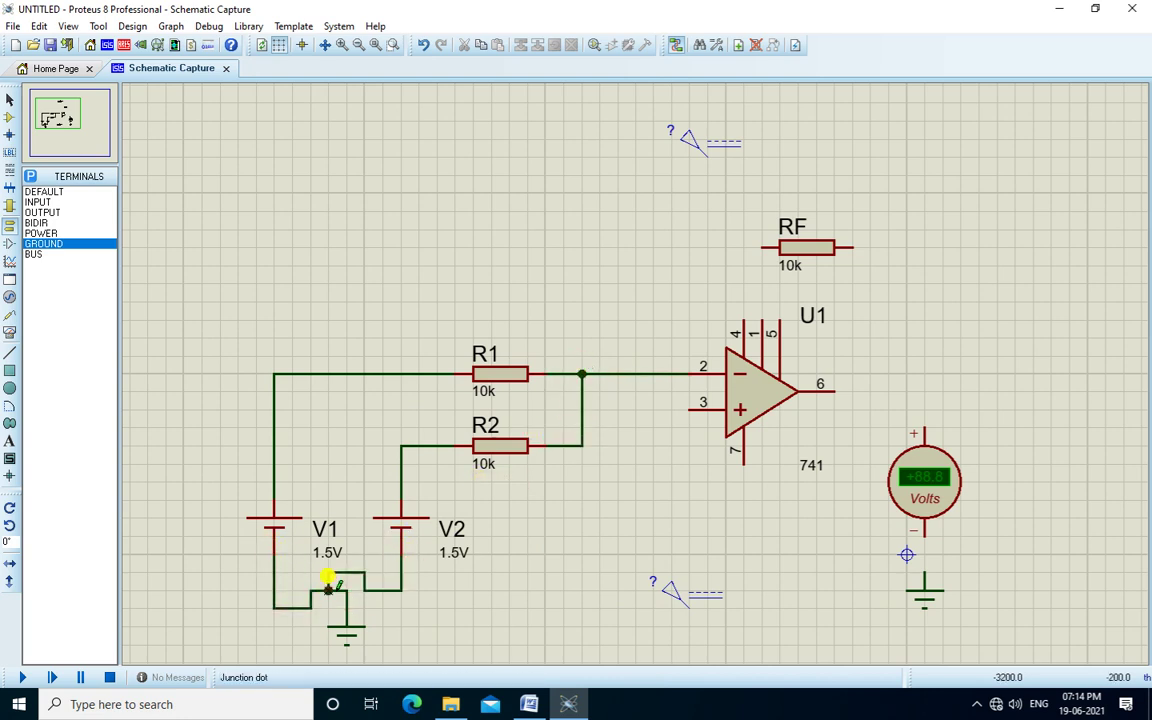
{"action": "left_click", "coordinate": [329, 589]}
{"action": "right_click", "coordinate": [376, 566]}
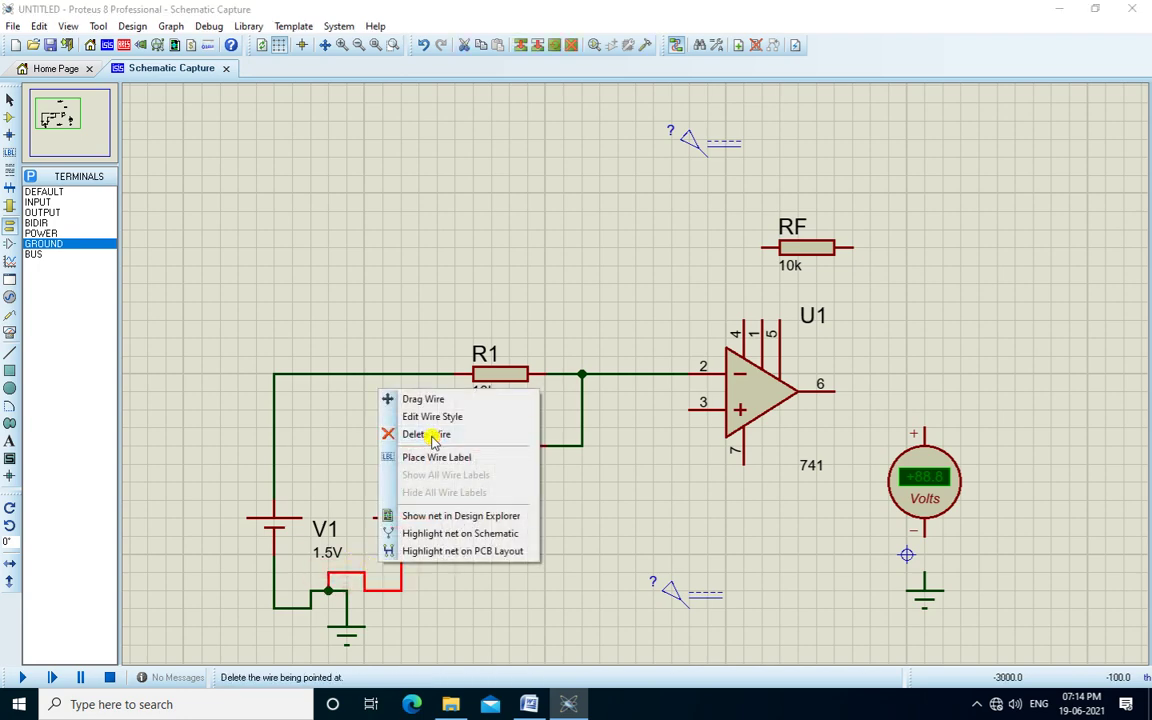
{"action": "left_click", "coordinate": [428, 434]}
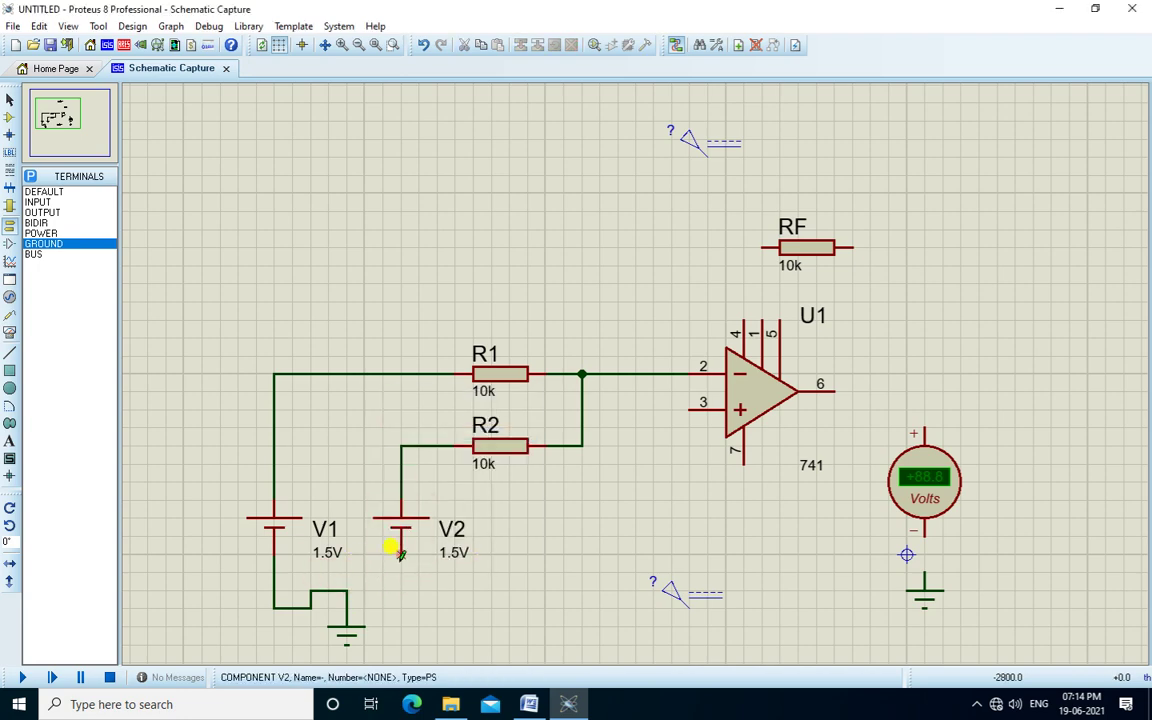
{"action": "left_click", "coordinate": [655, 485]}
{"action": "left_click", "coordinate": [400, 553]}
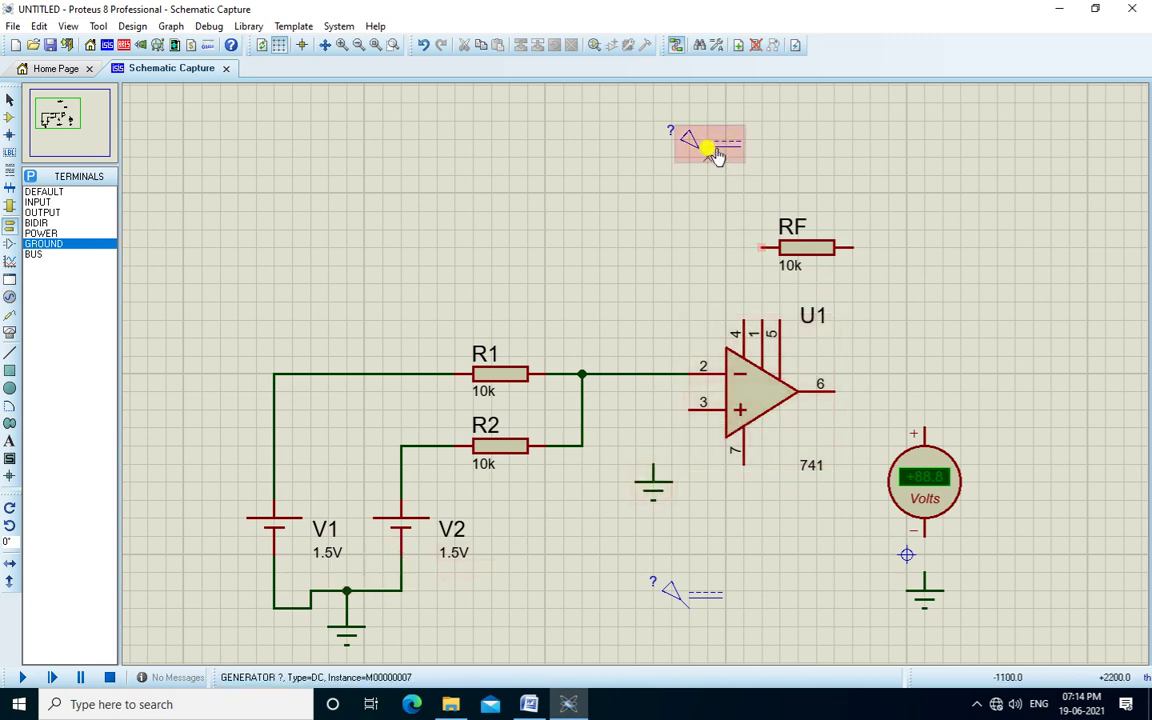
- Wire RF from the R1/R2 junction to output pin 6, and the output across the voltmeter to ground
{"action": "left_click", "coordinate": [762, 245]}
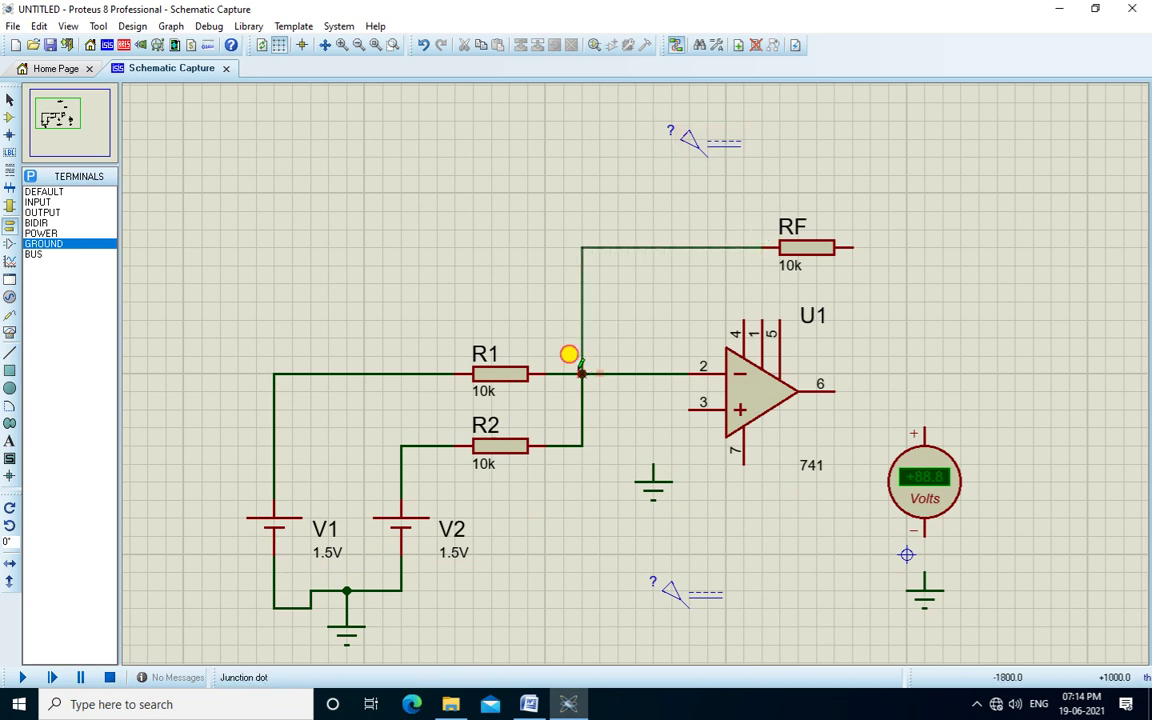
{"action": "left_click", "coordinate": [580, 372]}
{"action": "left_click", "coordinate": [852, 246]}
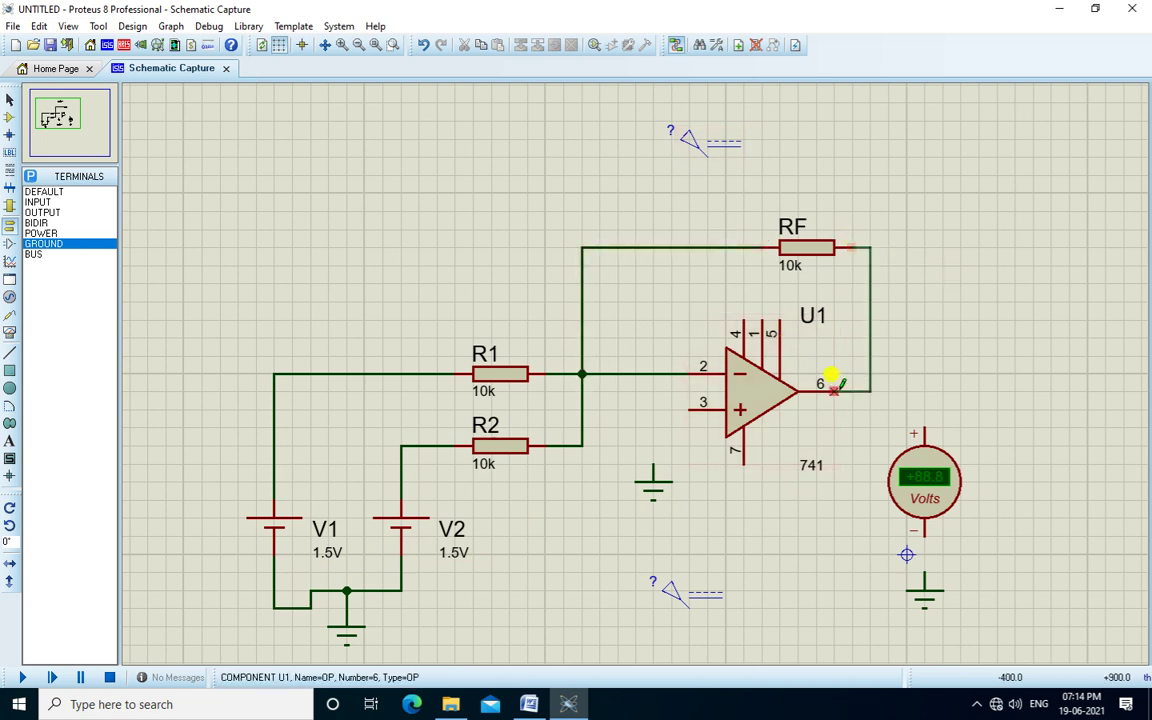
{"action": "left_click", "coordinate": [849, 389]}
{"action": "left_click", "coordinate": [868, 390]}
{"action": "left_click", "coordinate": [922, 429]}
{"action": "left_click", "coordinate": [922, 531]}
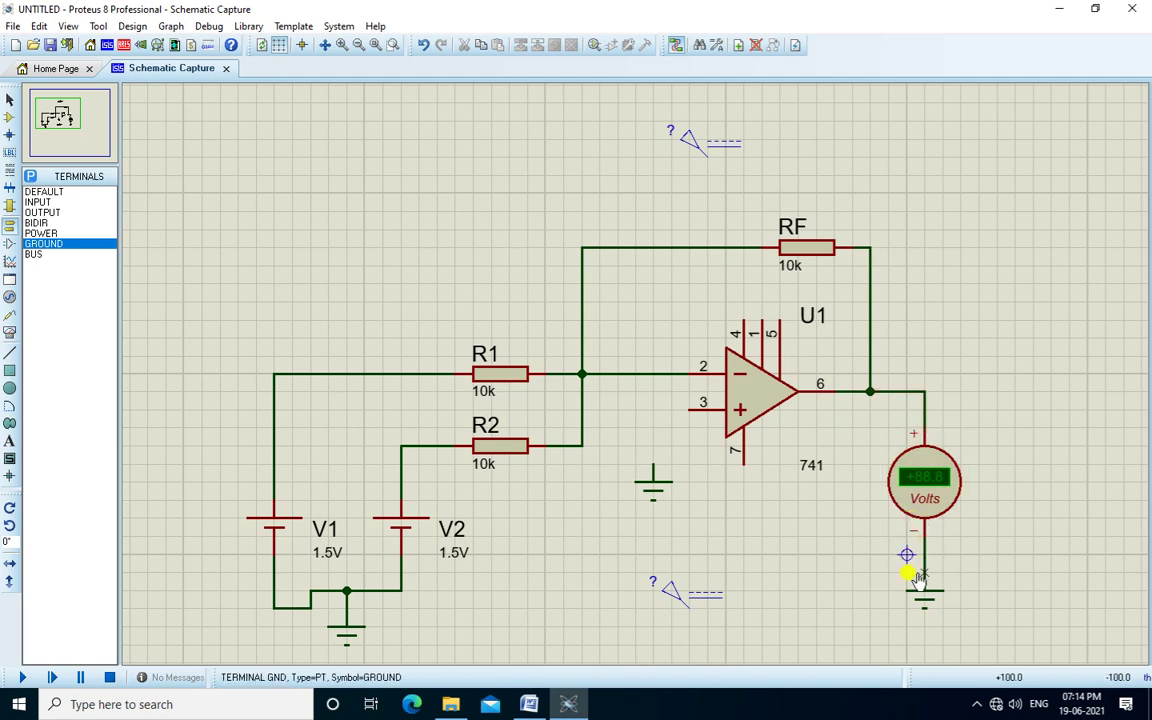
{"action": "left_click", "coordinate": [923, 576]}
- Ground U1 pin 3 and connect pins 4 and 7 to the top and bottom supply generators
{"action": "left_click", "coordinate": [688, 405]}
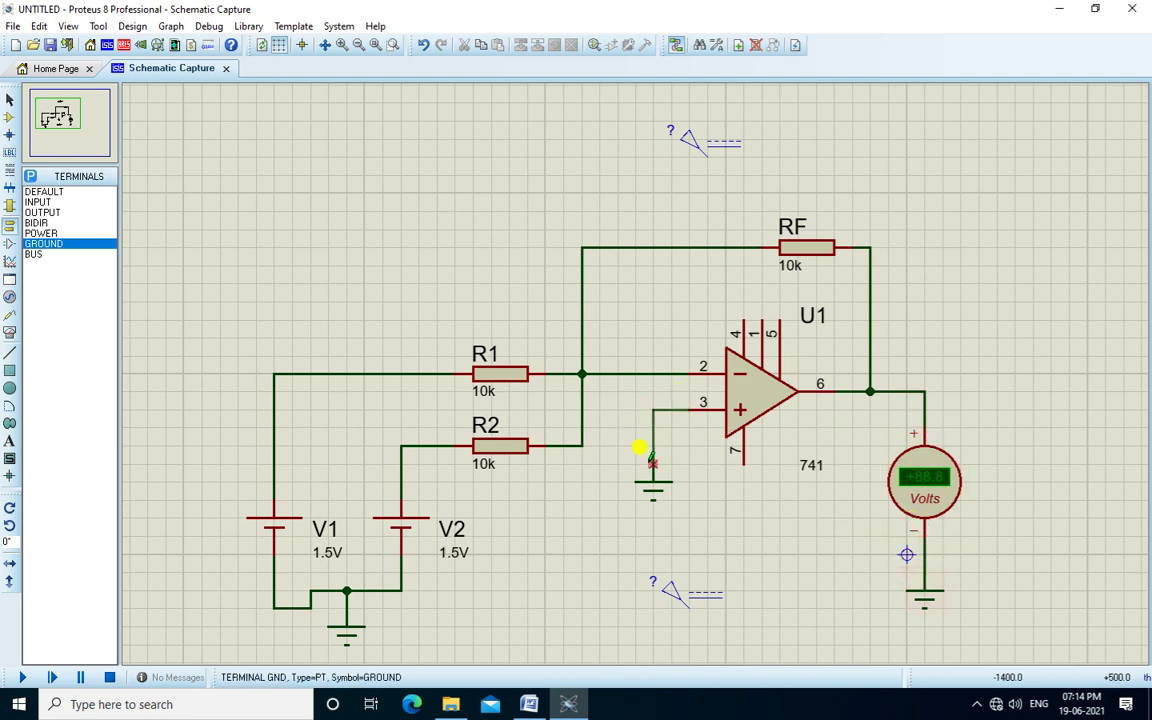
{"action": "left_click", "coordinate": [650, 462]}
{"action": "left_click", "coordinate": [738, 314]}
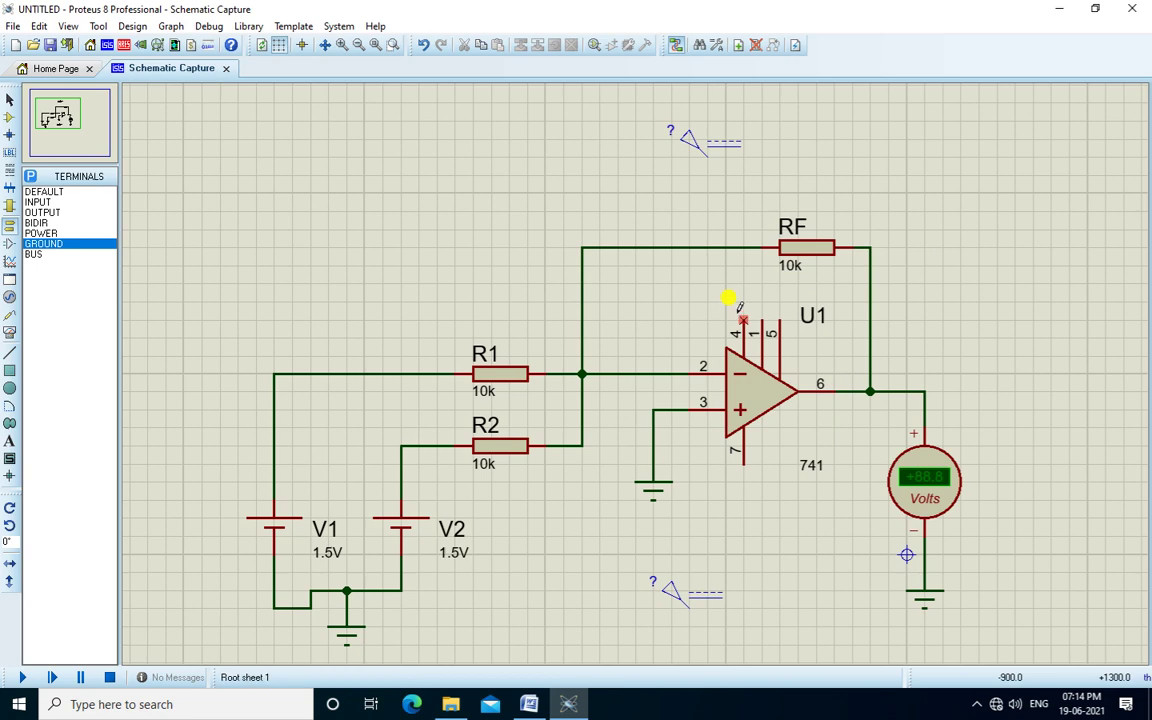
{"action": "left_click", "coordinate": [705, 153]}
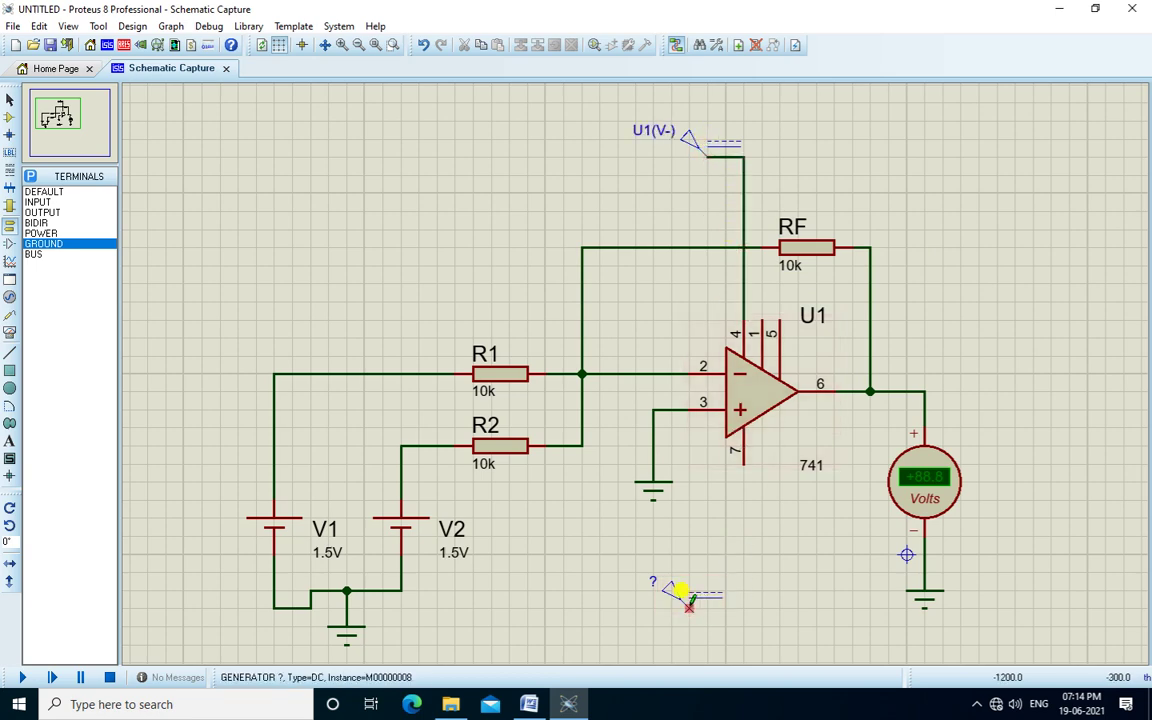
{"action": "left_click", "coordinate": [688, 606]}
{"action": "left_click", "coordinate": [743, 462]}
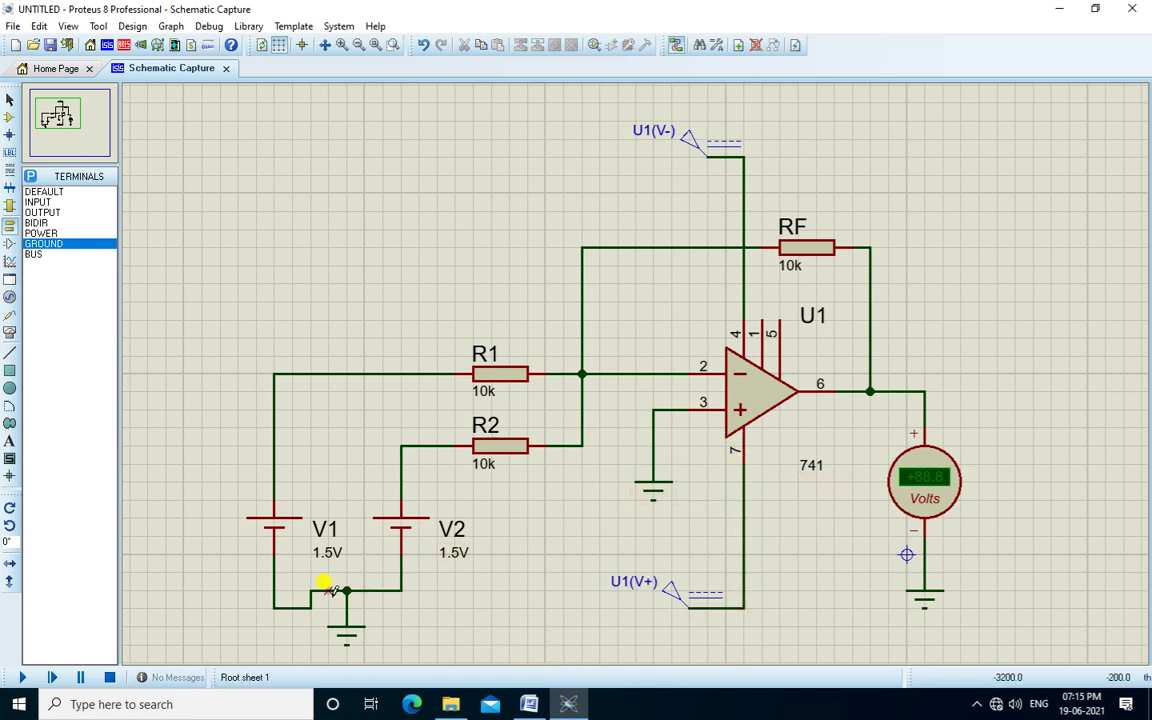
- Check the Word lab report, then return to the Proteus schematic
{"action": "left_click", "coordinate": [528, 707]}
{"action": "scroll", "coordinate": [664, 600], "scroll_direction": "down", "scroll_amount": 5}
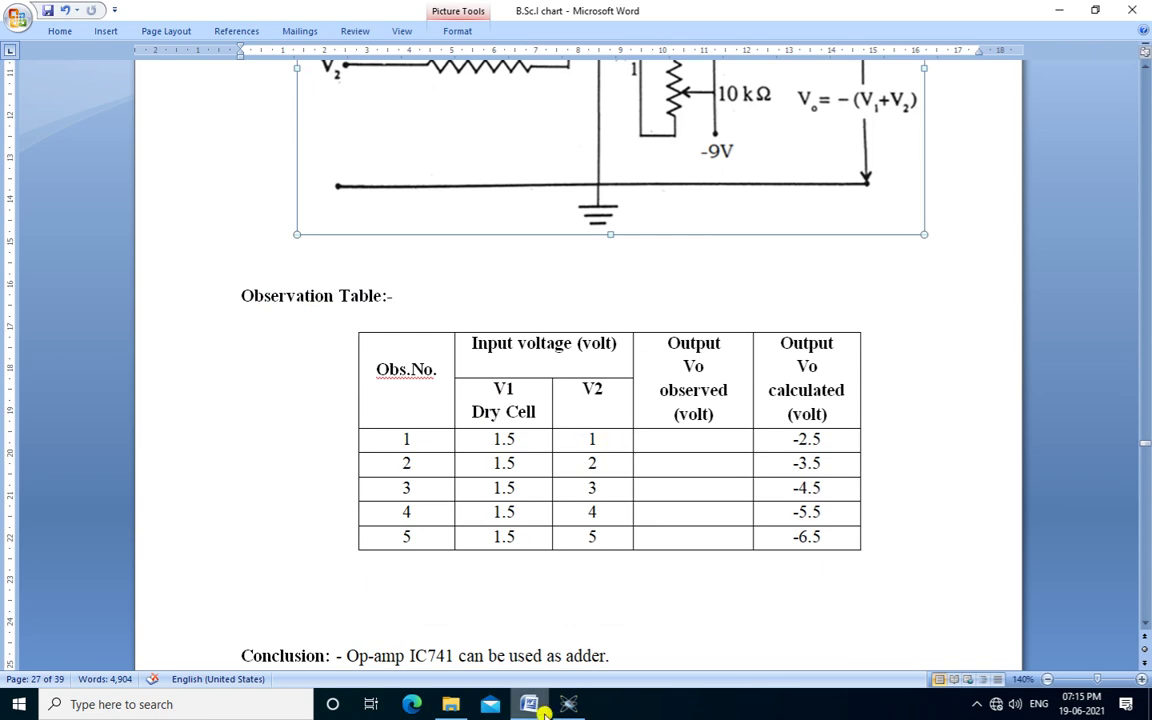
{"action": "key", "text": "alt+Tab"}
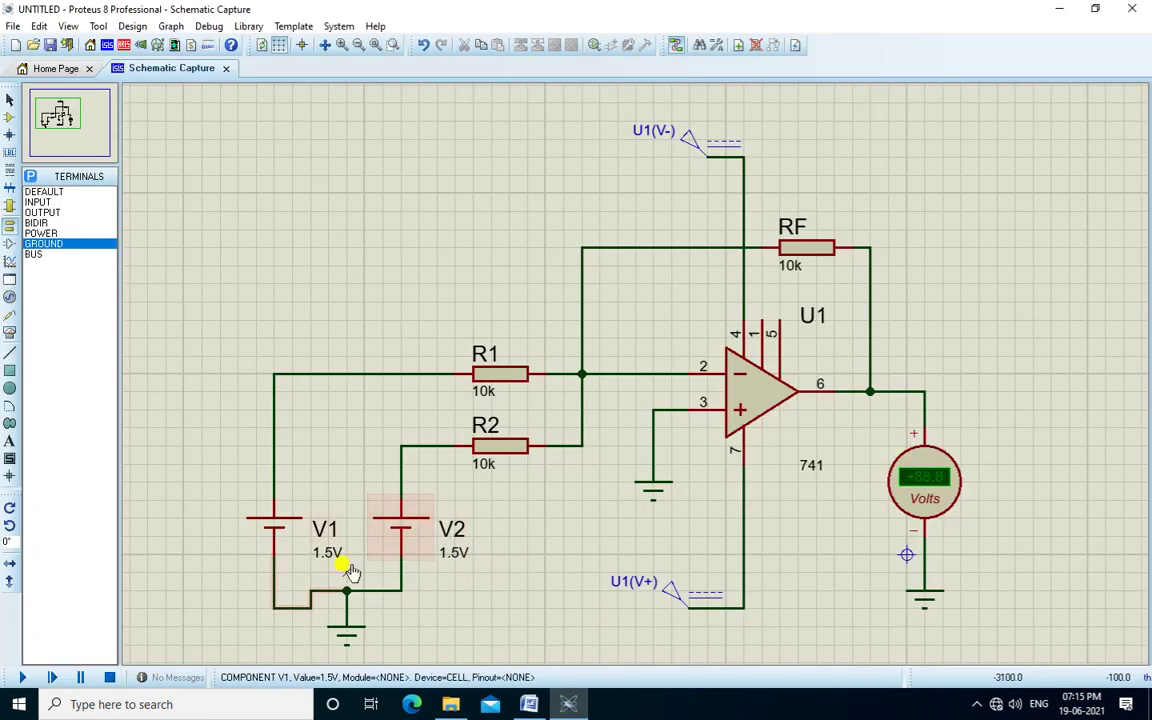
- Change V2 to 1V and run the simulation; the voltmeter reads -2.40 V
{"action": "double_click", "coordinate": [449, 560]}
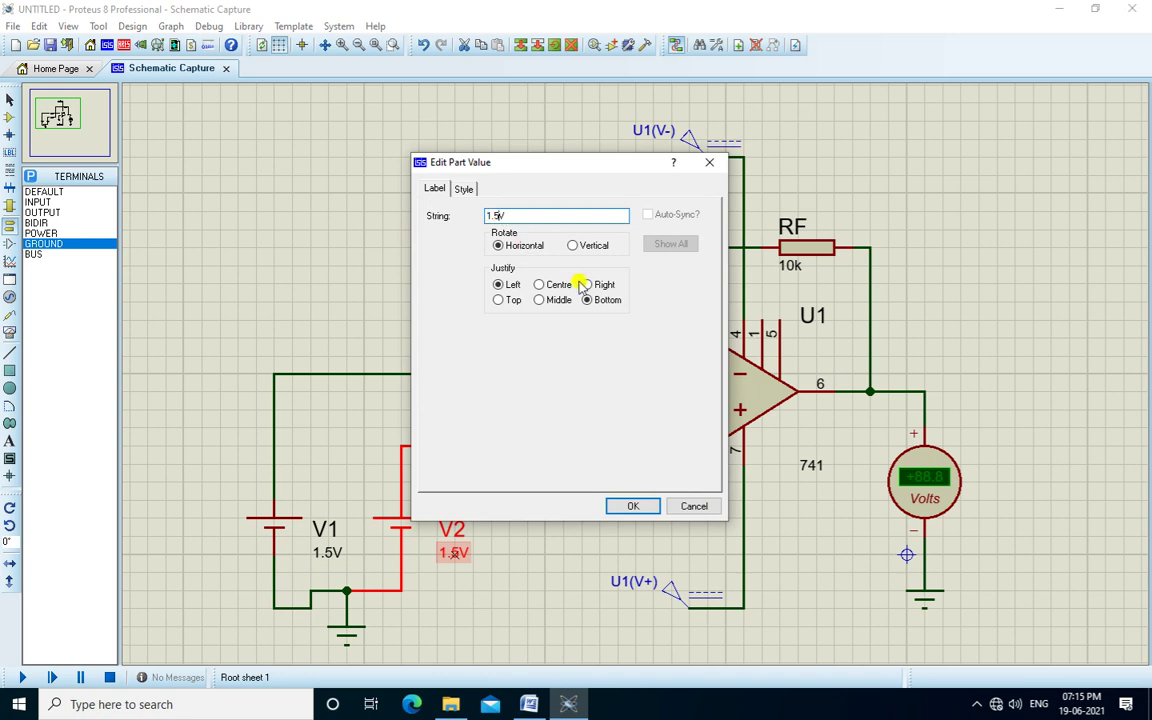
{"action": "key", "text": "Return"}
{"action": "left_click", "coordinate": [431, 212]}
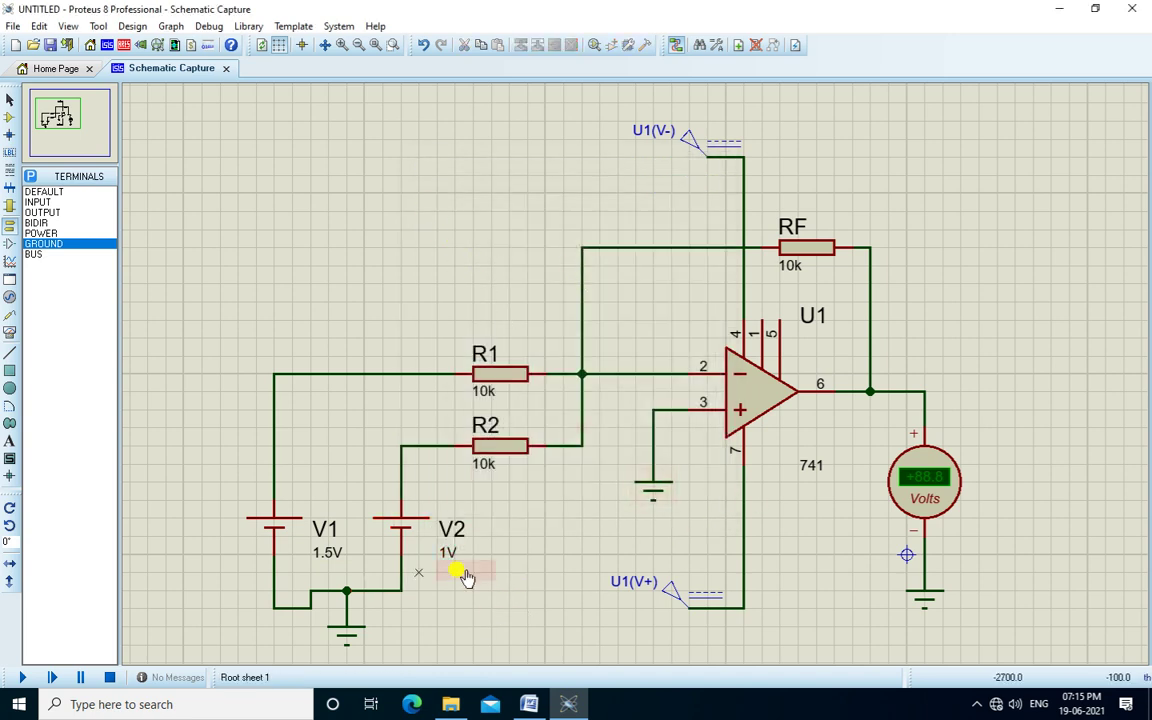
{"action": "left_click", "coordinate": [21, 675]}
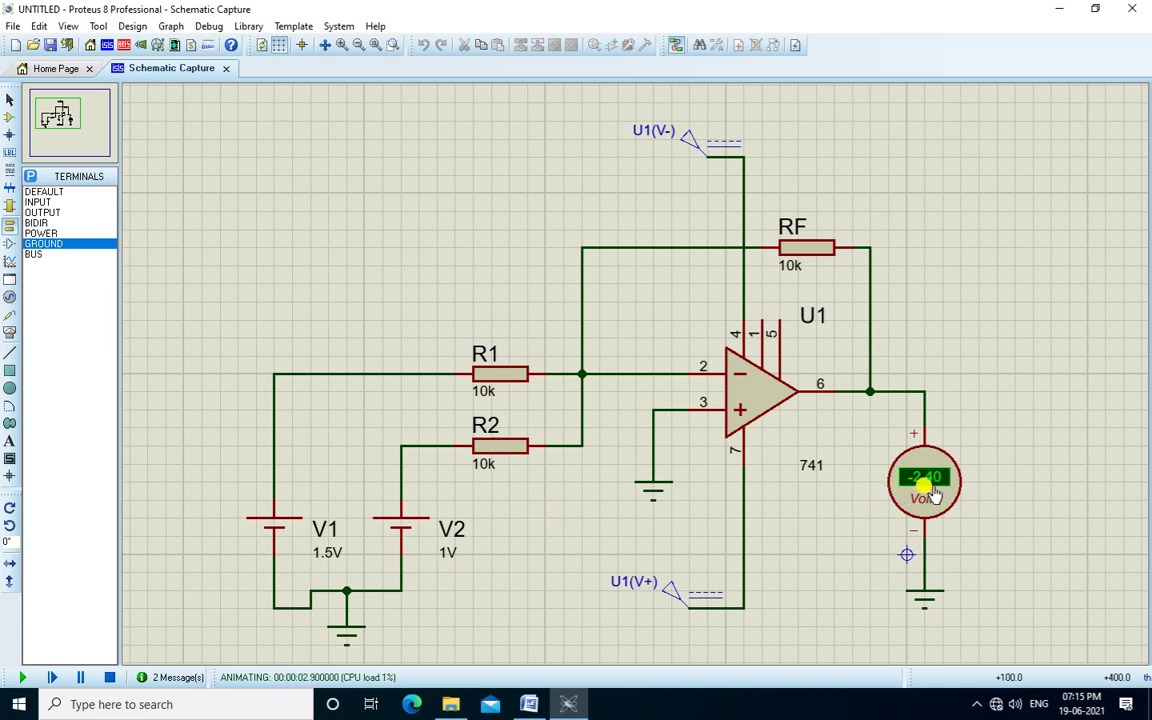
- Stop the simulation and enter -2.4 as row 1's observed output in the Word table
{"action": "left_click", "coordinate": [109, 677]}
{"action": "left_click", "coordinate": [546, 704]}
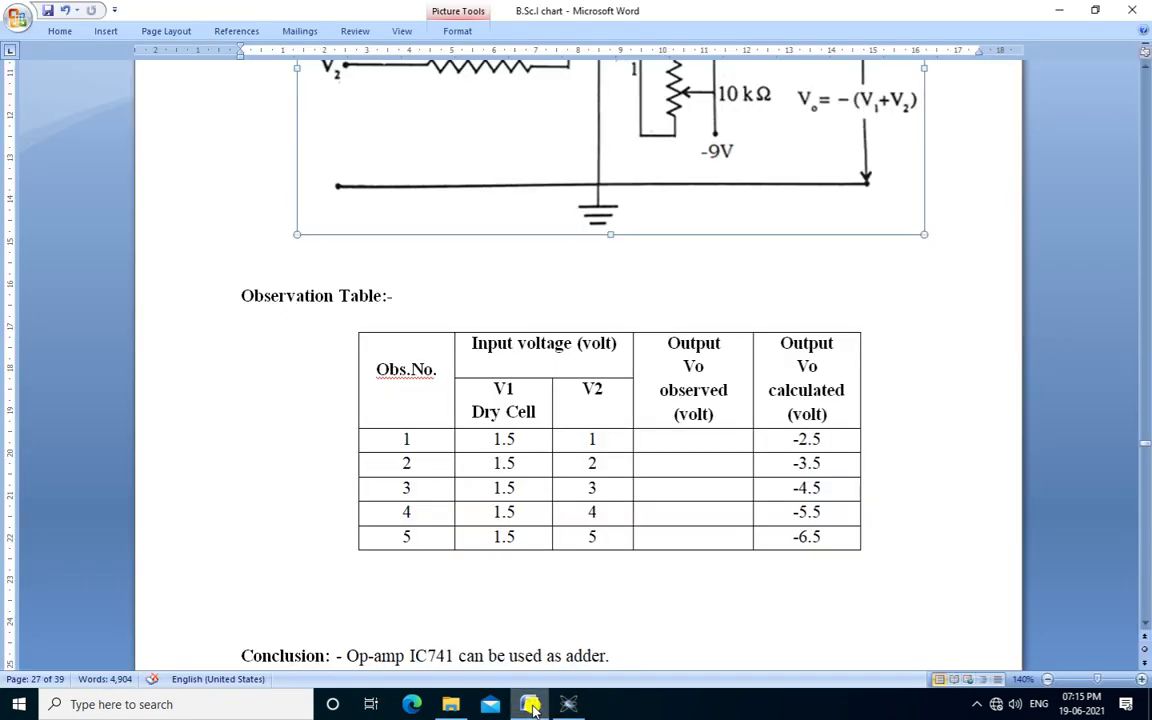
{"action": "left_click", "coordinate": [688, 439]}
{"action": "type", "text": "-2.4"}
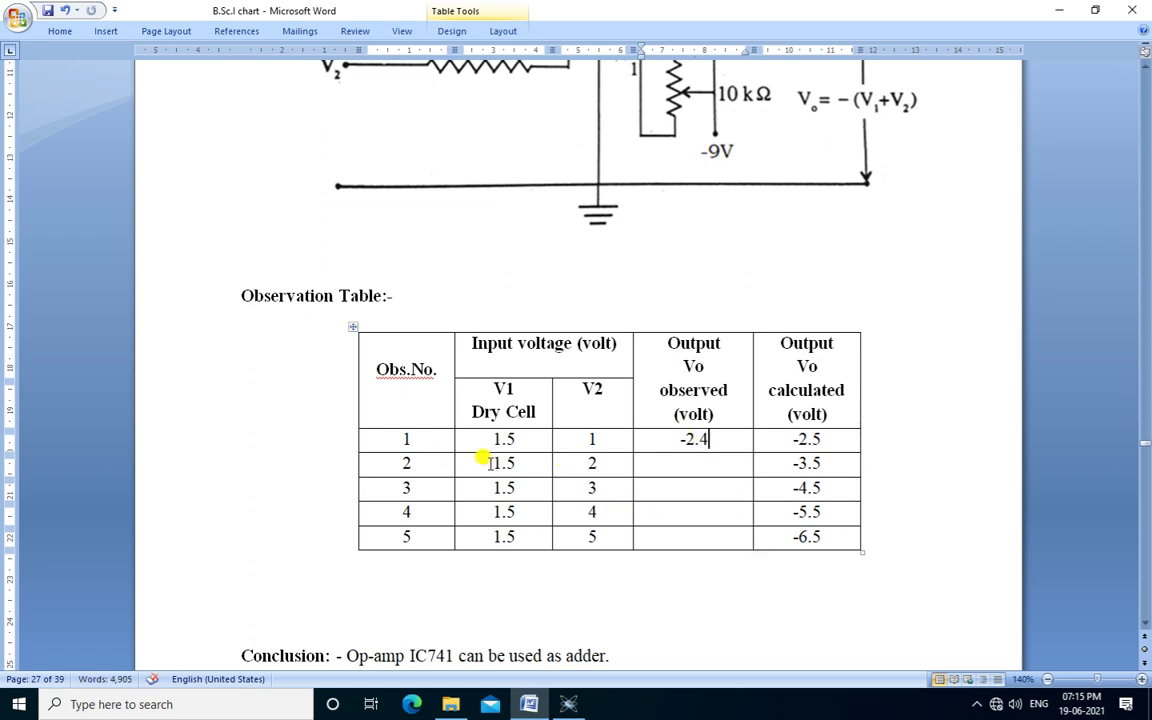
- Change V2 to 2V, simulate for a -3.40 V reading, then stop and go back to Word
{"action": "left_click", "coordinate": [568, 704]}
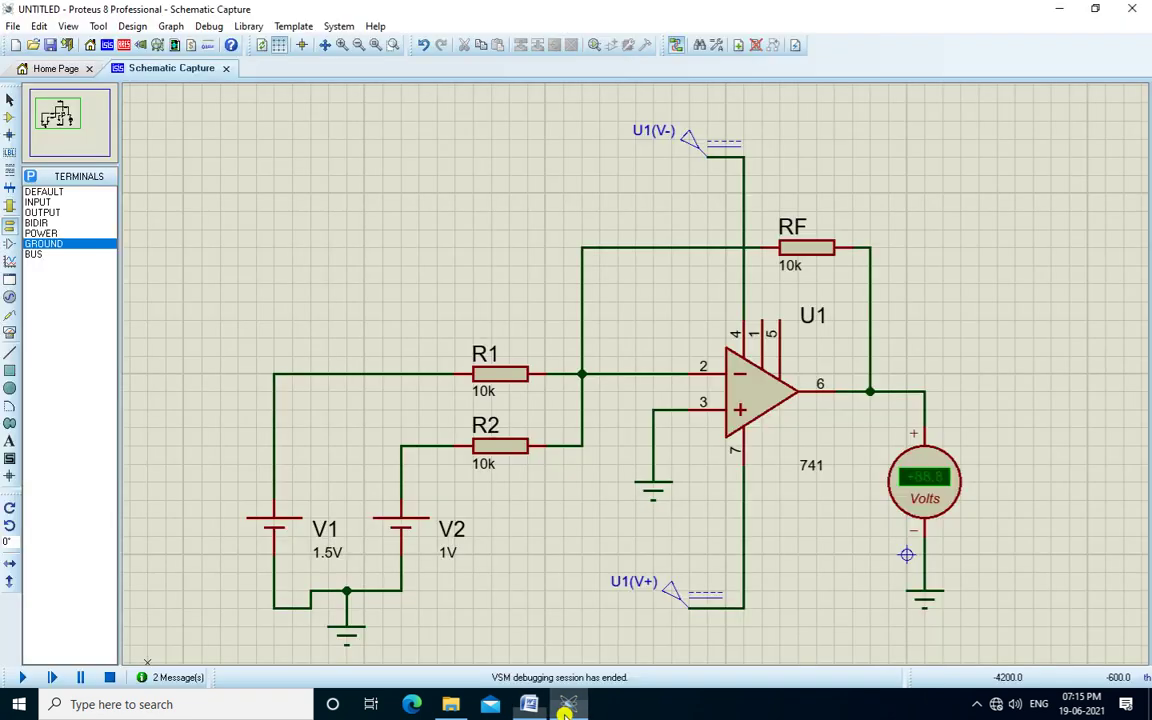
{"action": "double_click", "coordinate": [448, 550]}
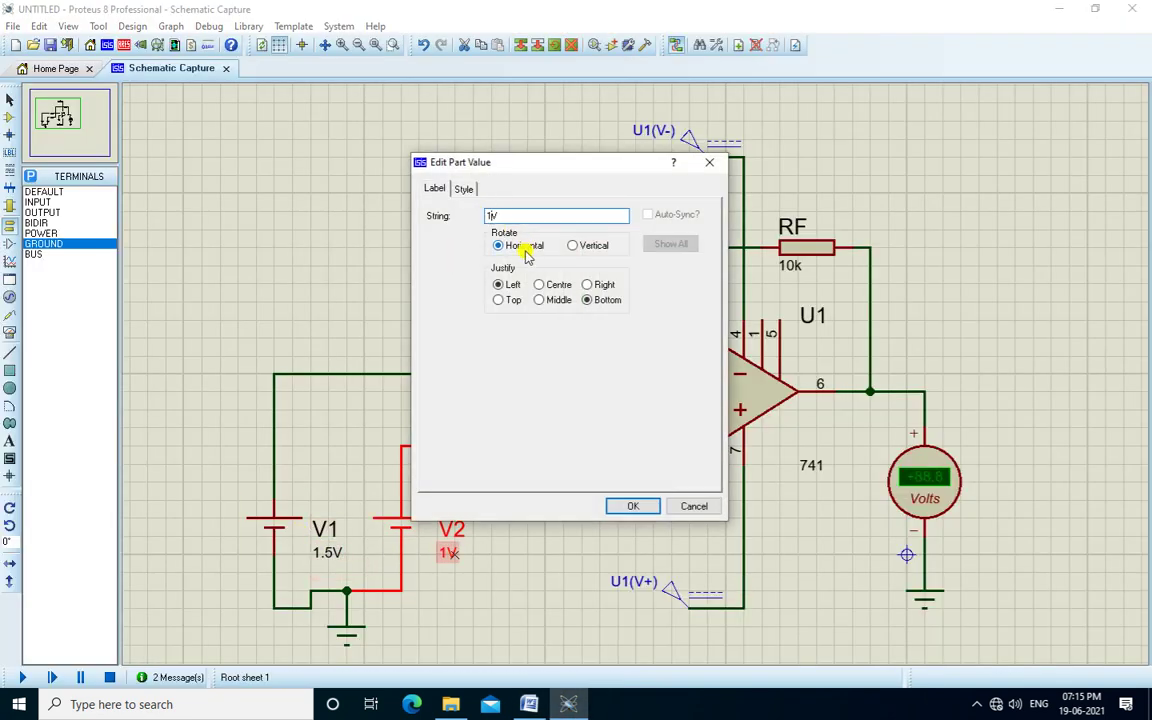
{"action": "type", "text": "2V"}
{"action": "key", "text": "Return"}
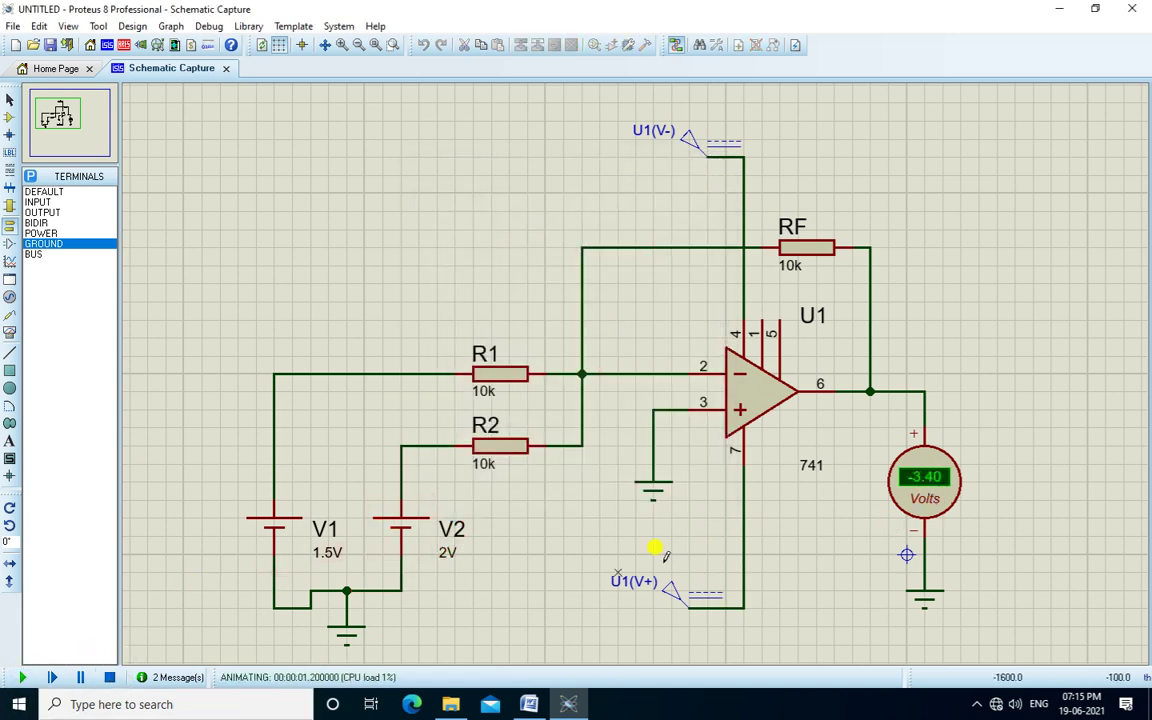
{"action": "left_click", "coordinate": [110, 677]}
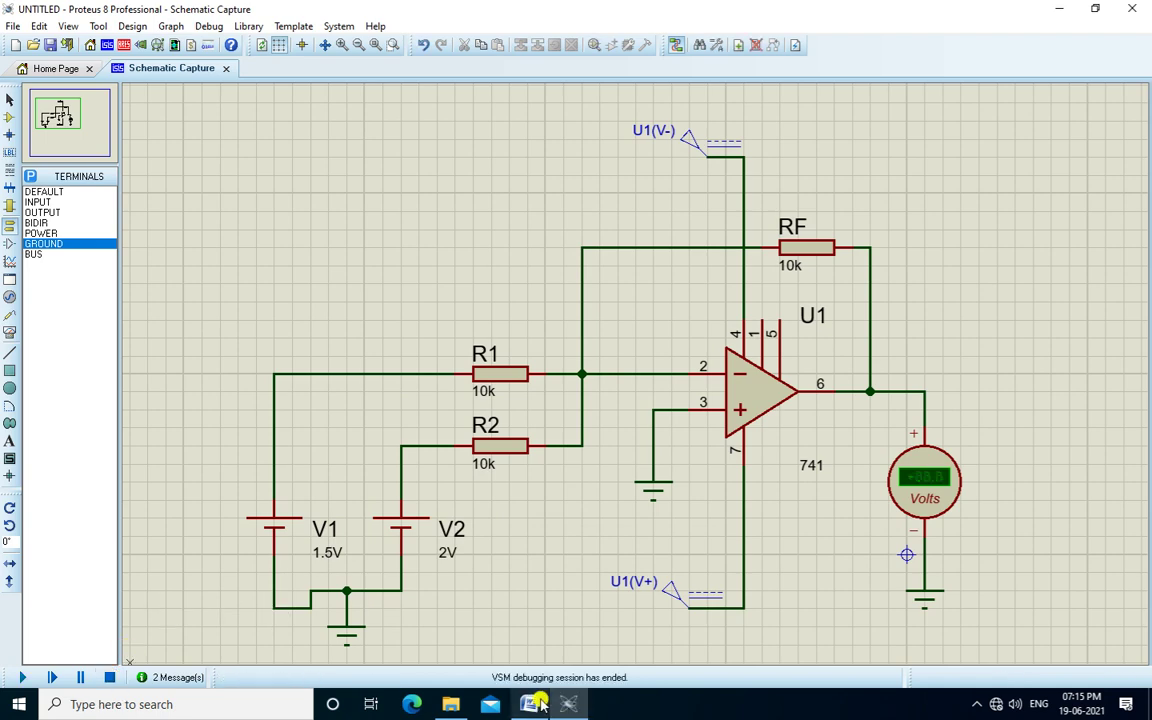
{"action": "key", "text": "alt+Tab"}
- Enter -3.4 as observation 2's observed output and select row 3's V2 value of 3
{"action": "left_click", "coordinate": [697, 463]}
{"action": "type", "text": "-3.4"}
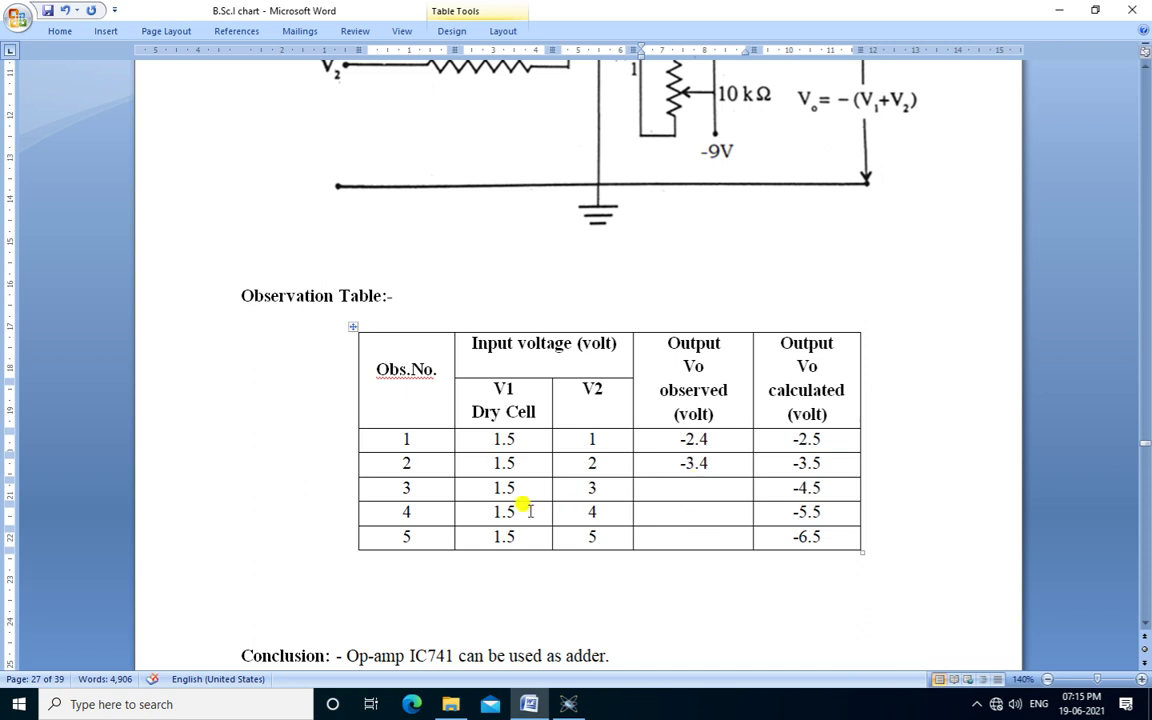
{"action": "double_click", "coordinate": [590, 487]}
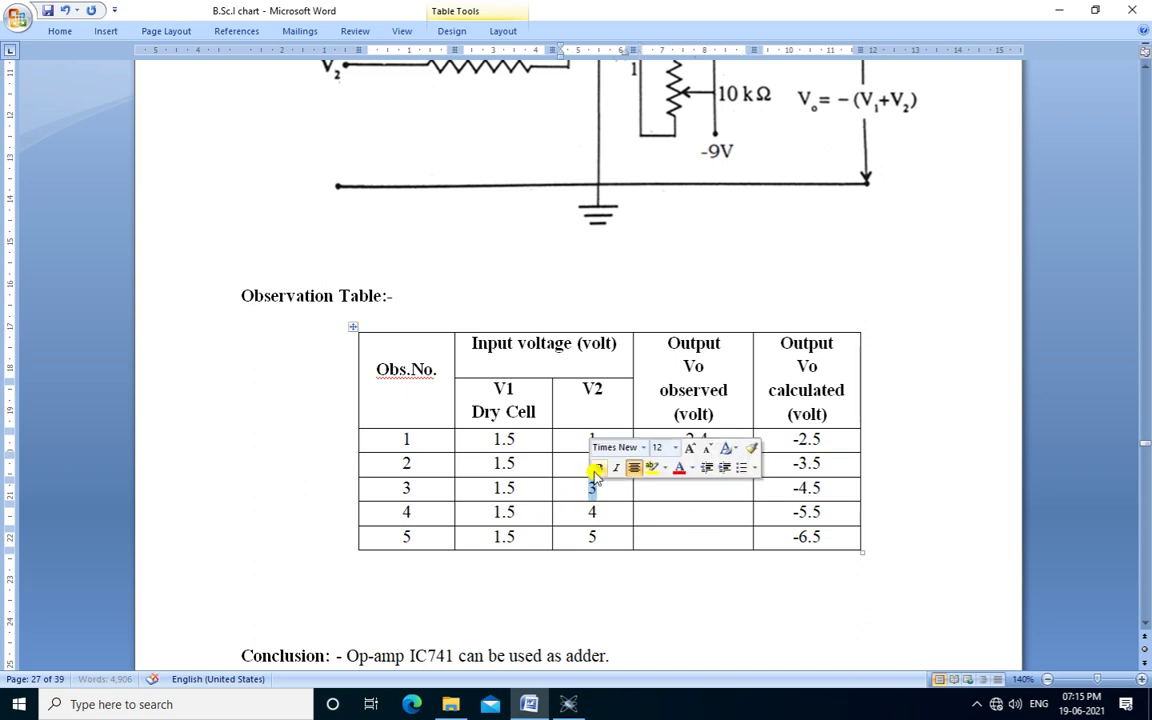
- In Proteus, change V2 to 3V and run the simulation to read -4.40 V
{"action": "left_click", "coordinate": [558, 708]}
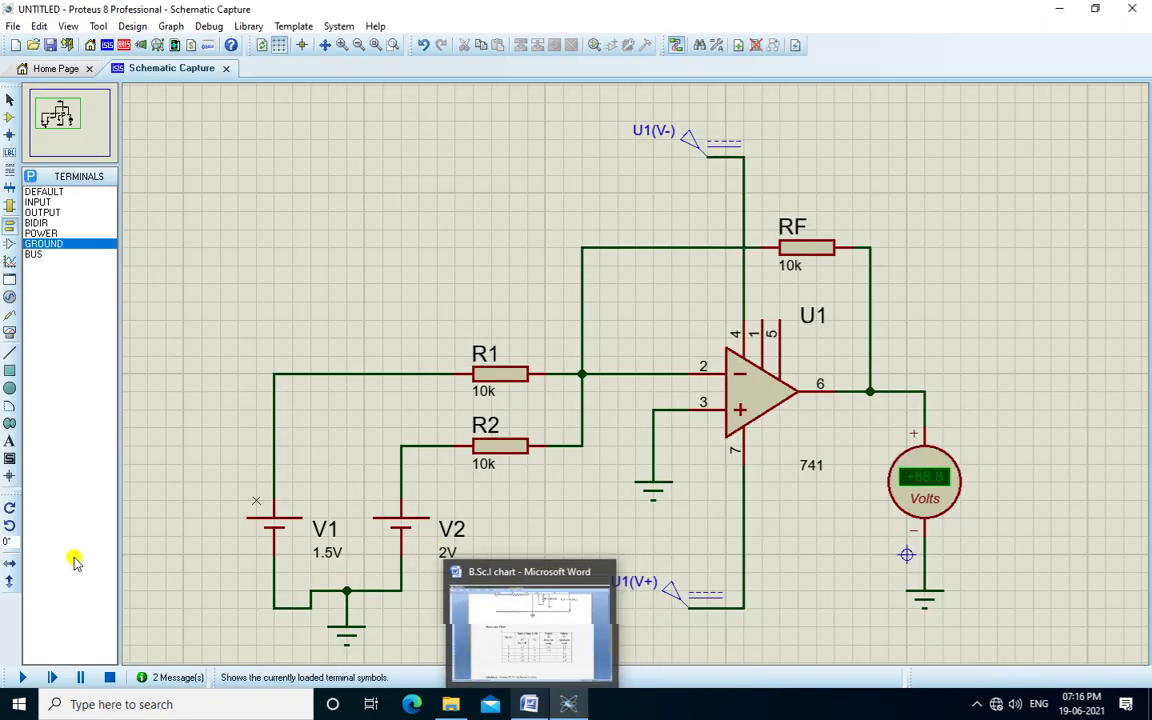
{"action": "left_click", "coordinate": [447, 557]}
{"action": "left_click", "coordinate": [449, 554]}
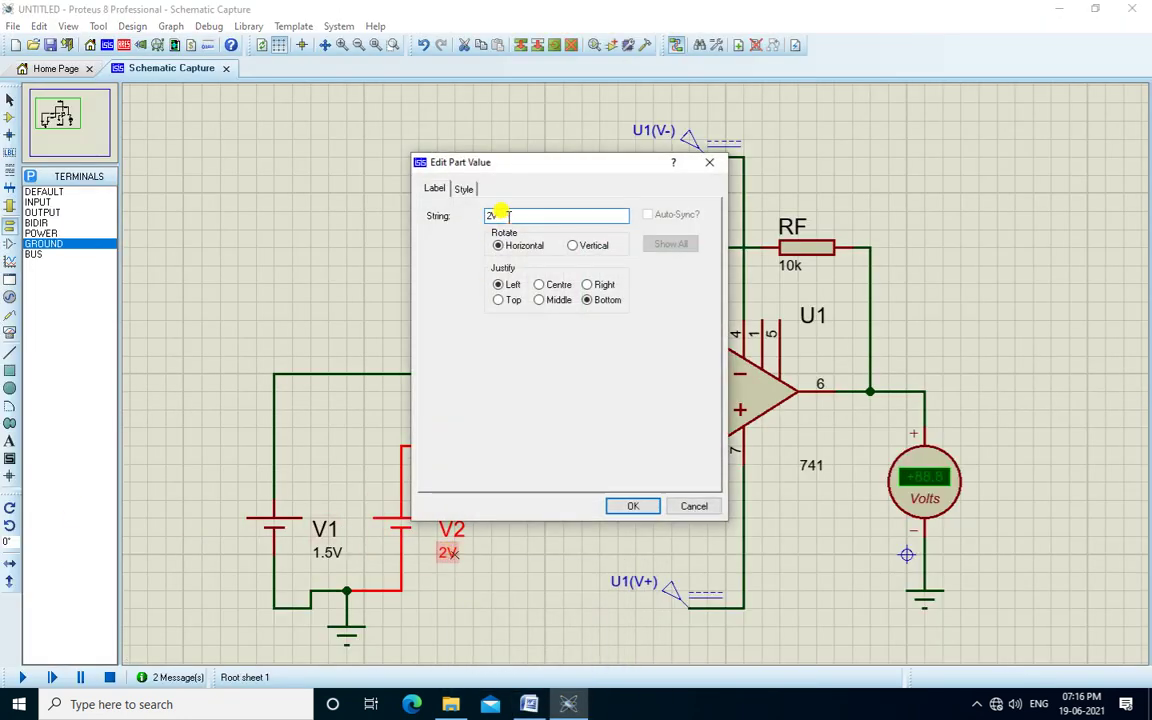
{"action": "key", "text": "Return"}
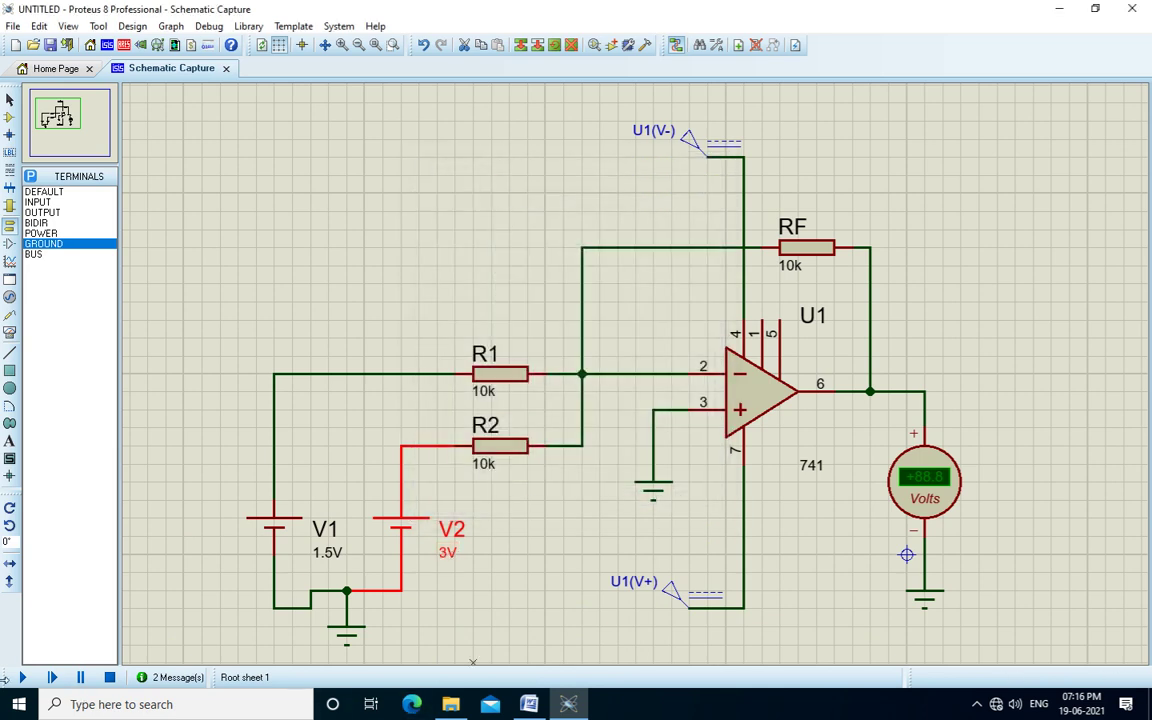
{"action": "left_click", "coordinate": [22, 677]}
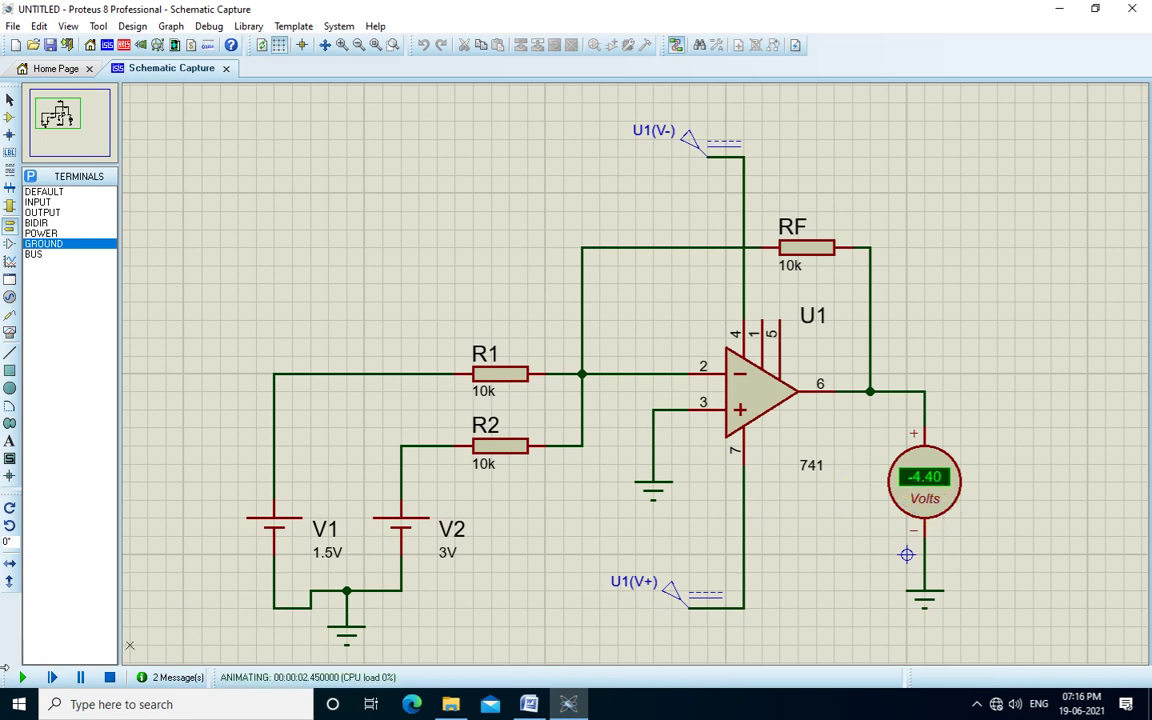
{"action": "left_click", "coordinate": [112, 678]}
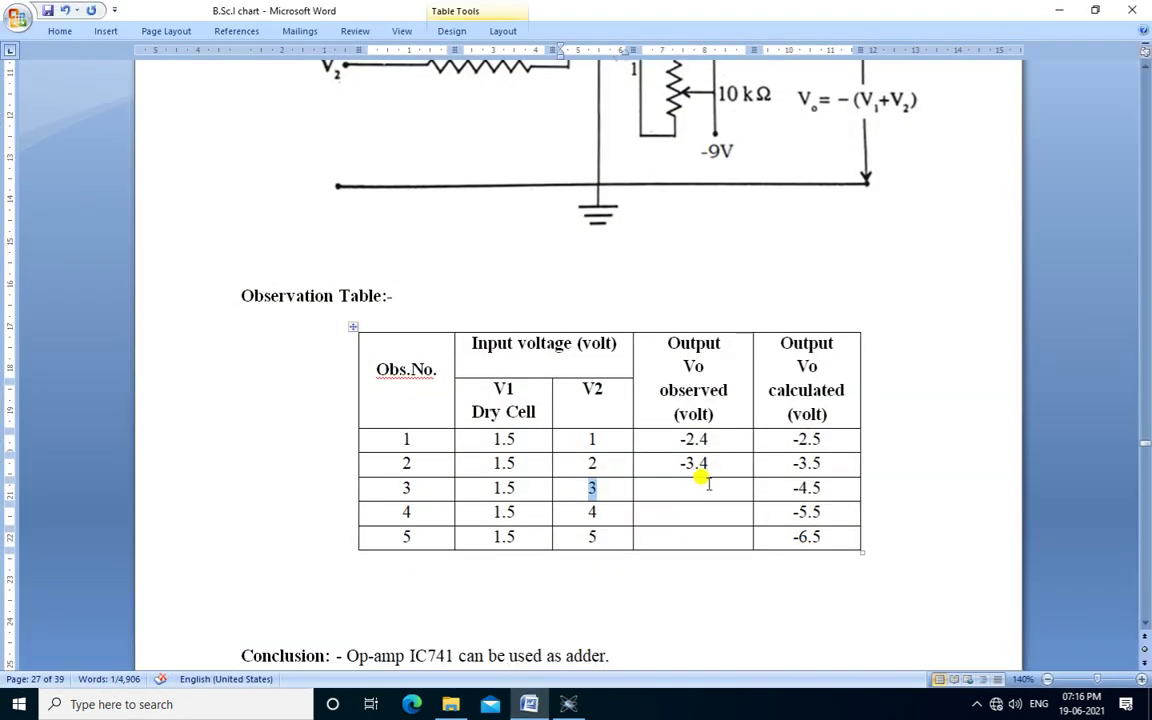
- Record -4.4 in row 3's observed output cell in the Word table
{"action": "left_click", "coordinate": [703, 485]}
{"action": "type", "text": "-"}
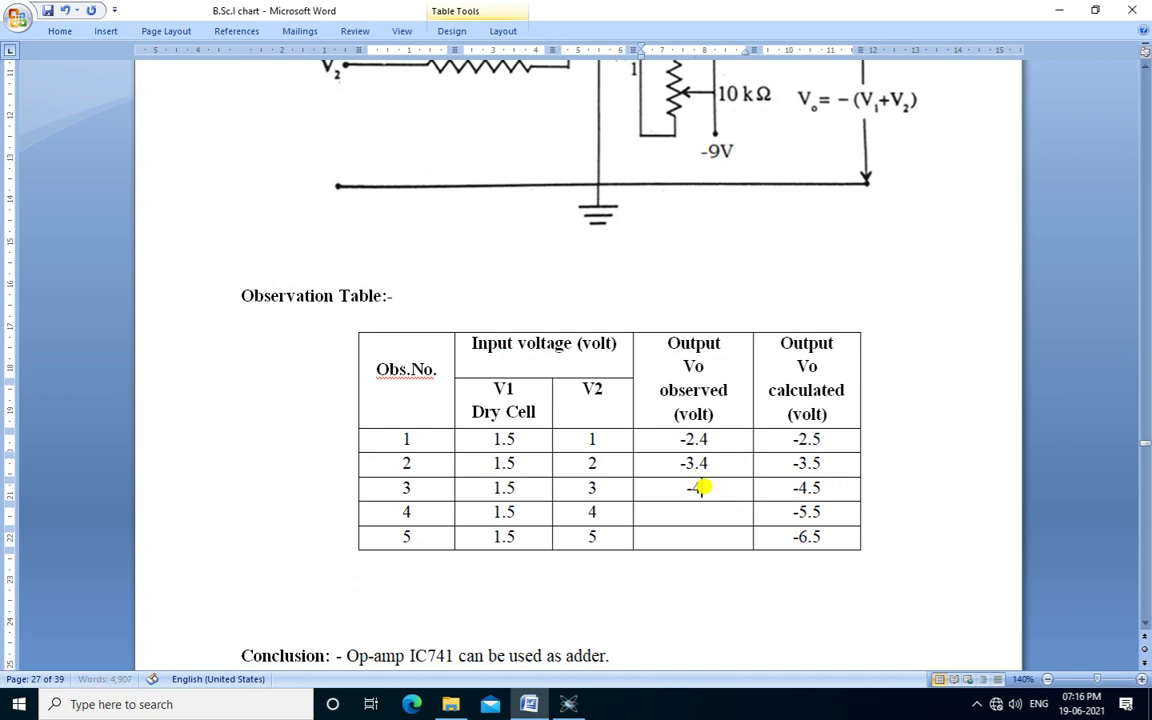
{"action": "type", "text": "4.4"}
{"action": "key", "text": "Down"}
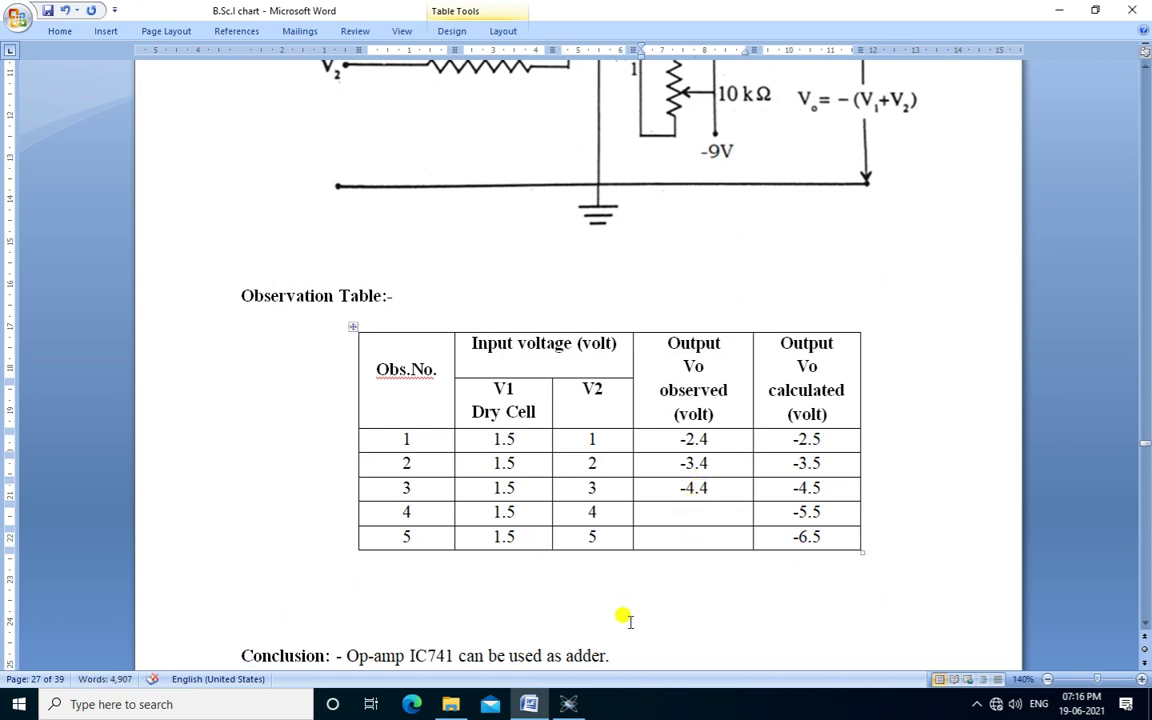
{"action": "left_click", "coordinate": [568, 704]}
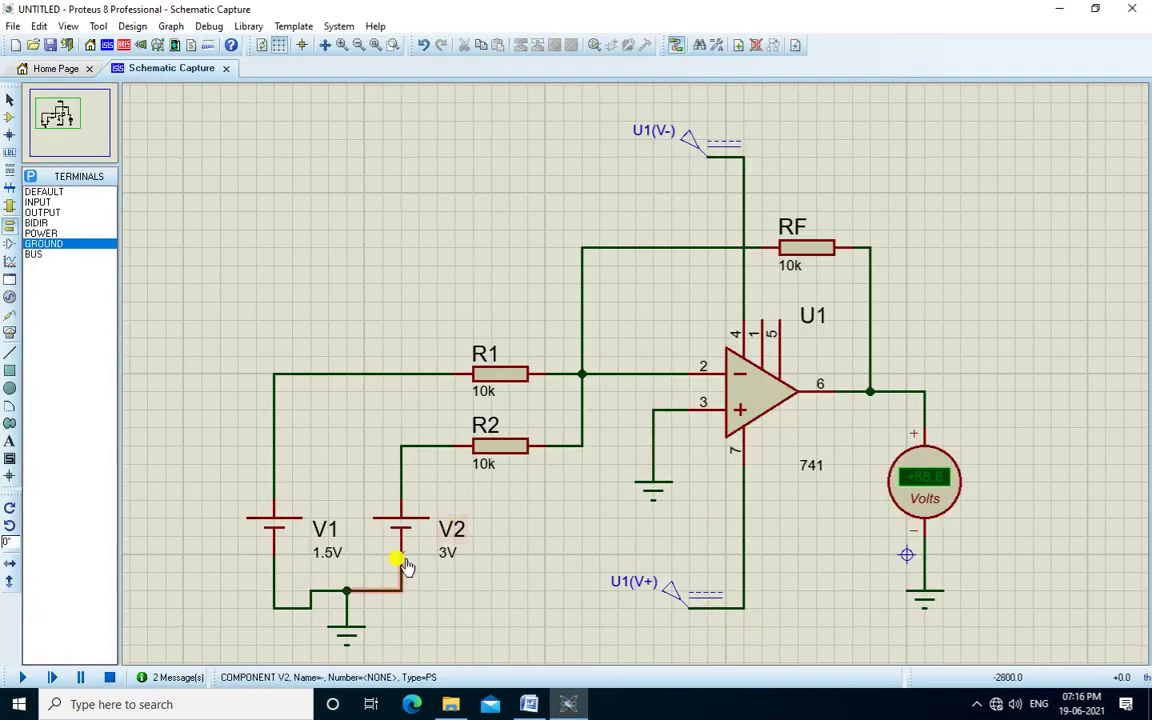
- Set V2 to 4V, simulate to get -5.40 V, and select row 4's observed cell in Word
{"action": "double_click", "coordinate": [447, 552]}
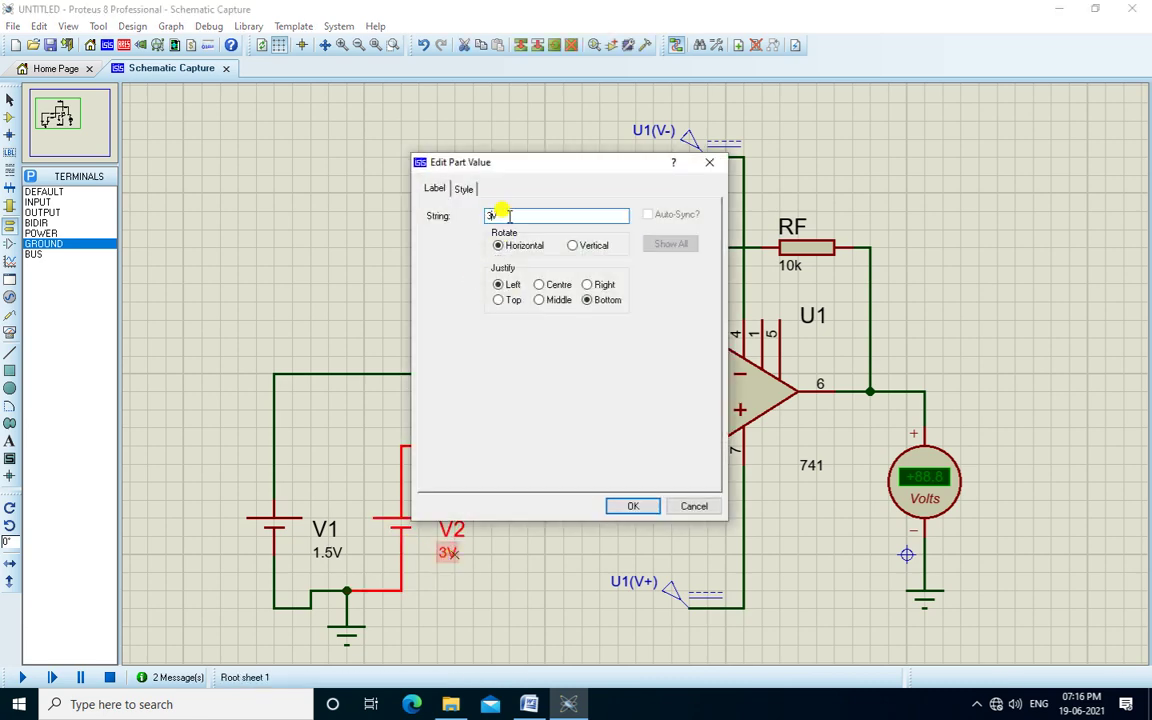
{"action": "type", "text": "4V"}
{"action": "key", "text": "Return"}
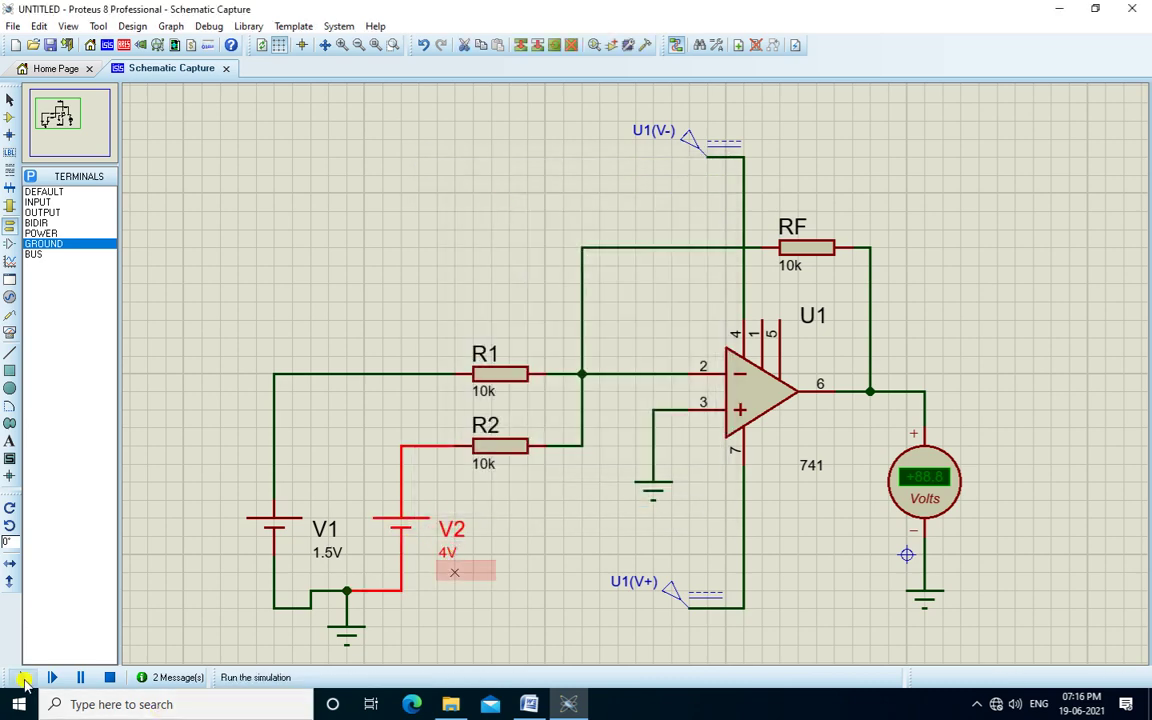
{"action": "left_click", "coordinate": [22, 677]}
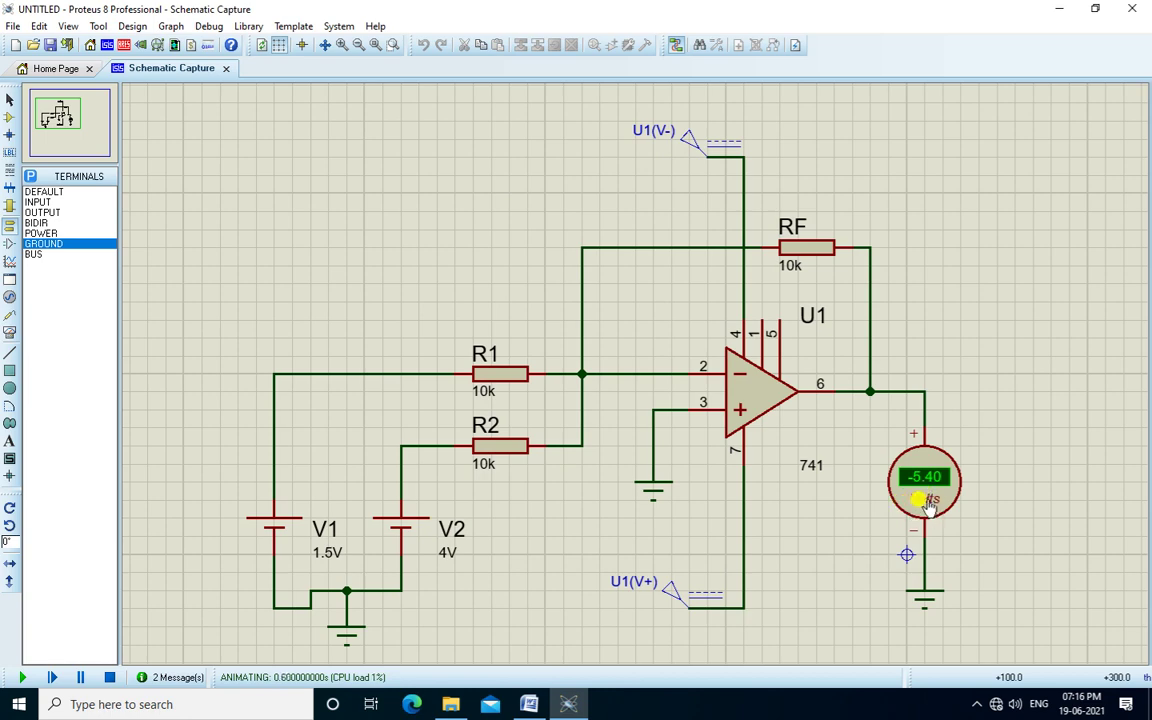
{"action": "left_click", "coordinate": [110, 677]}
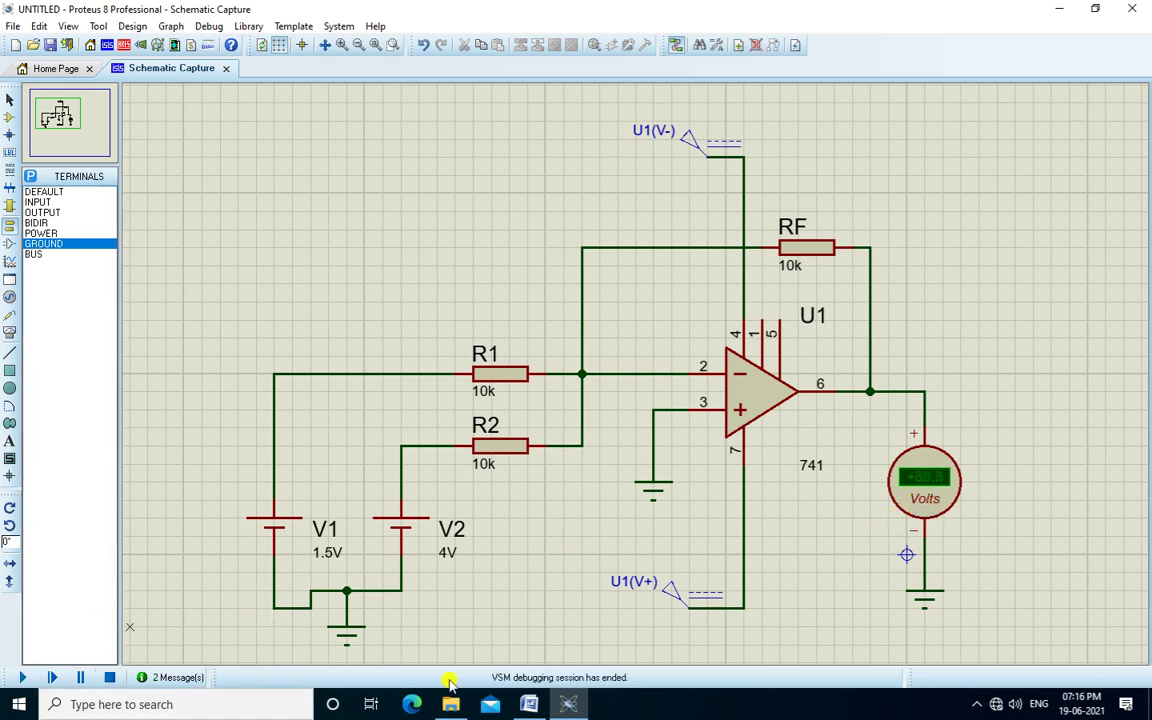
{"action": "left_click", "coordinate": [530, 704]}
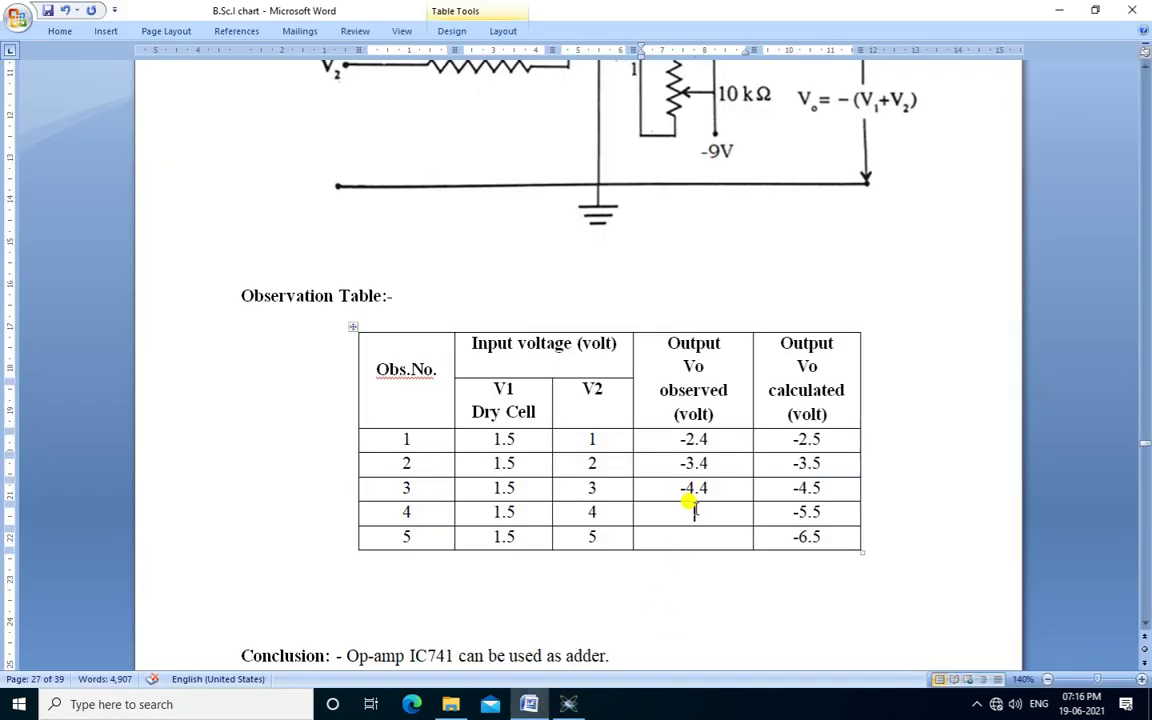
{"action": "left_click", "coordinate": [694, 510]}
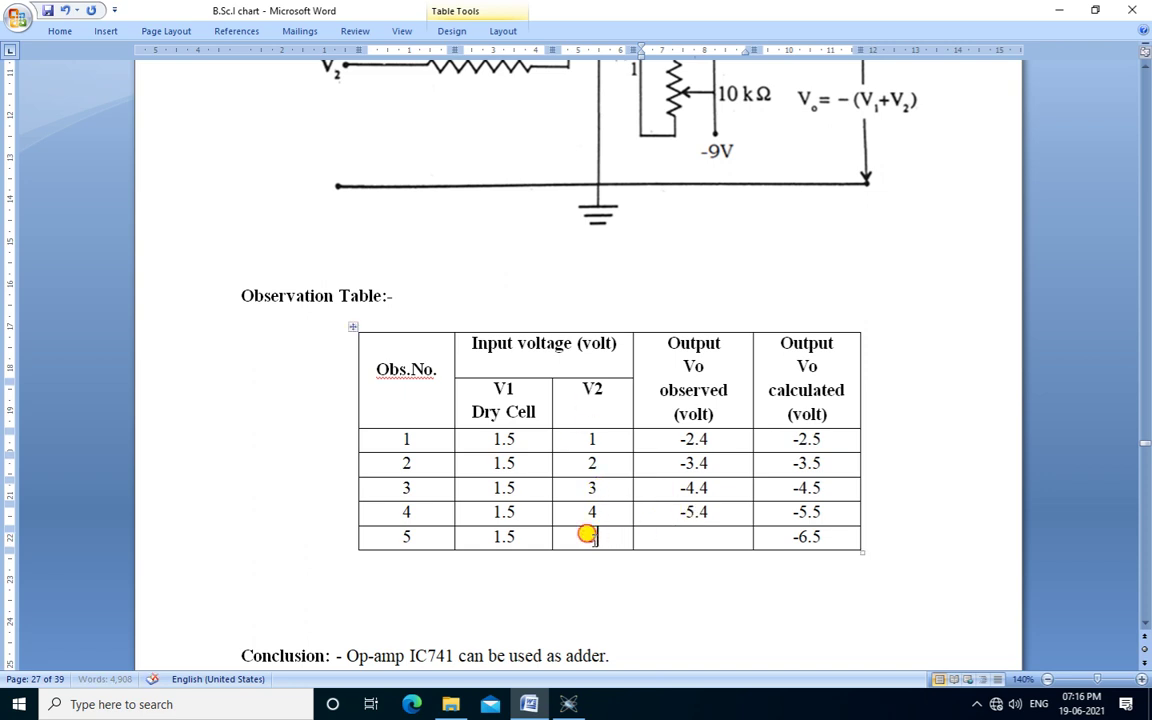
- Change V2 from 4V to 5V and run the simulation to read -6.40 V
{"action": "key", "text": "alt+Tab"}
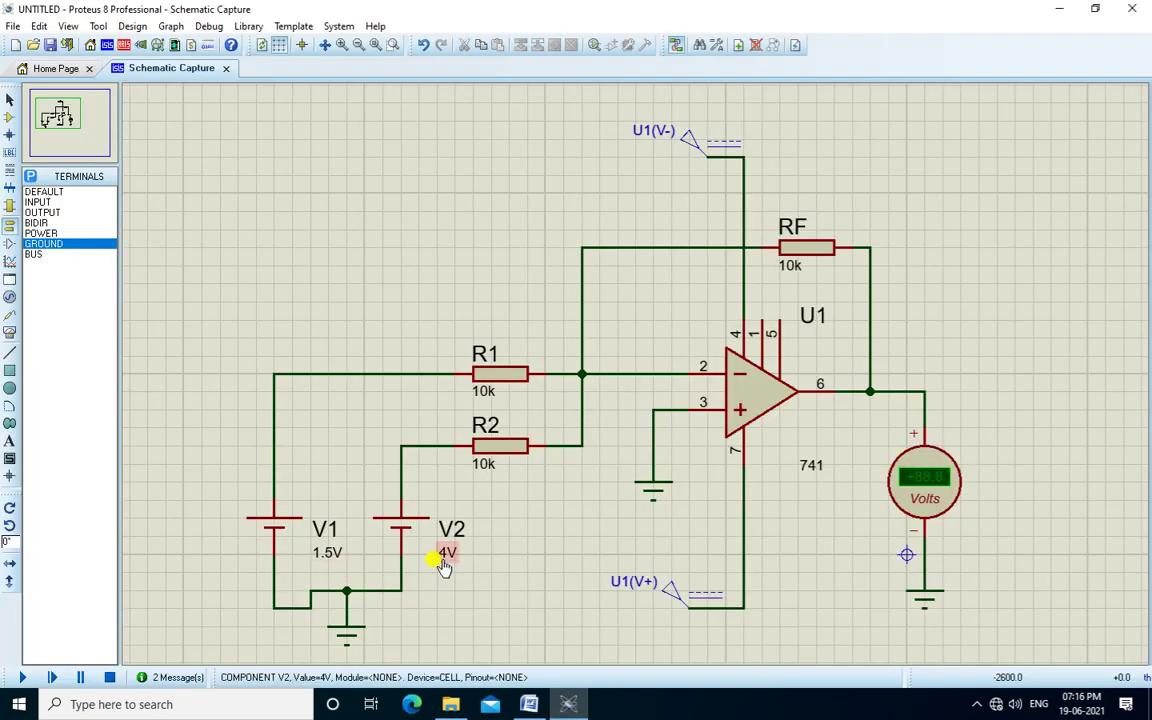
{"action": "double_click", "coordinate": [445, 558]}
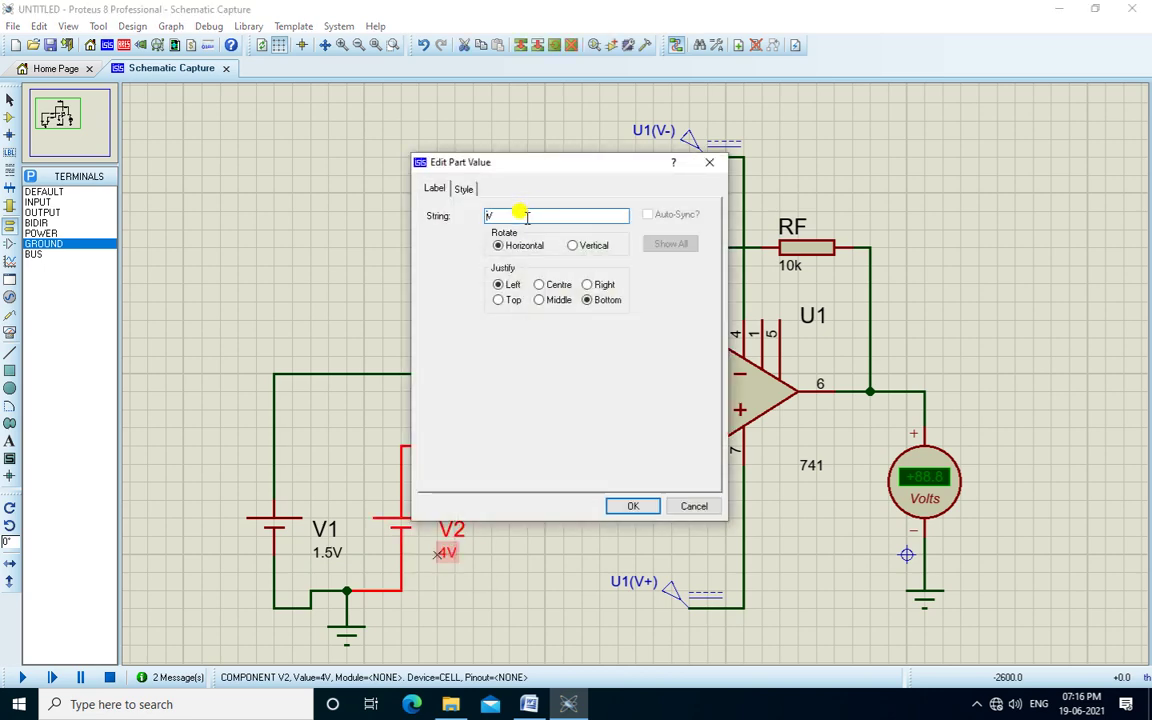
{"action": "type", "text": "5"}
{"action": "key", "text": "Return"}
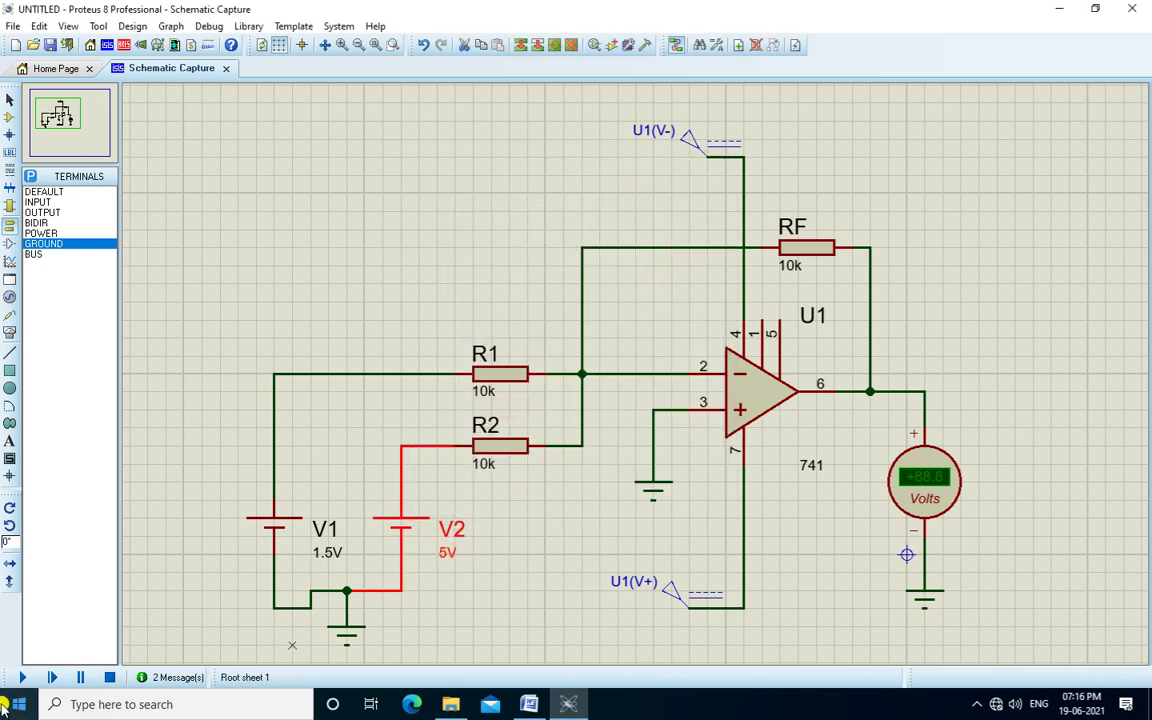
{"action": "left_click", "coordinate": [20, 678]}
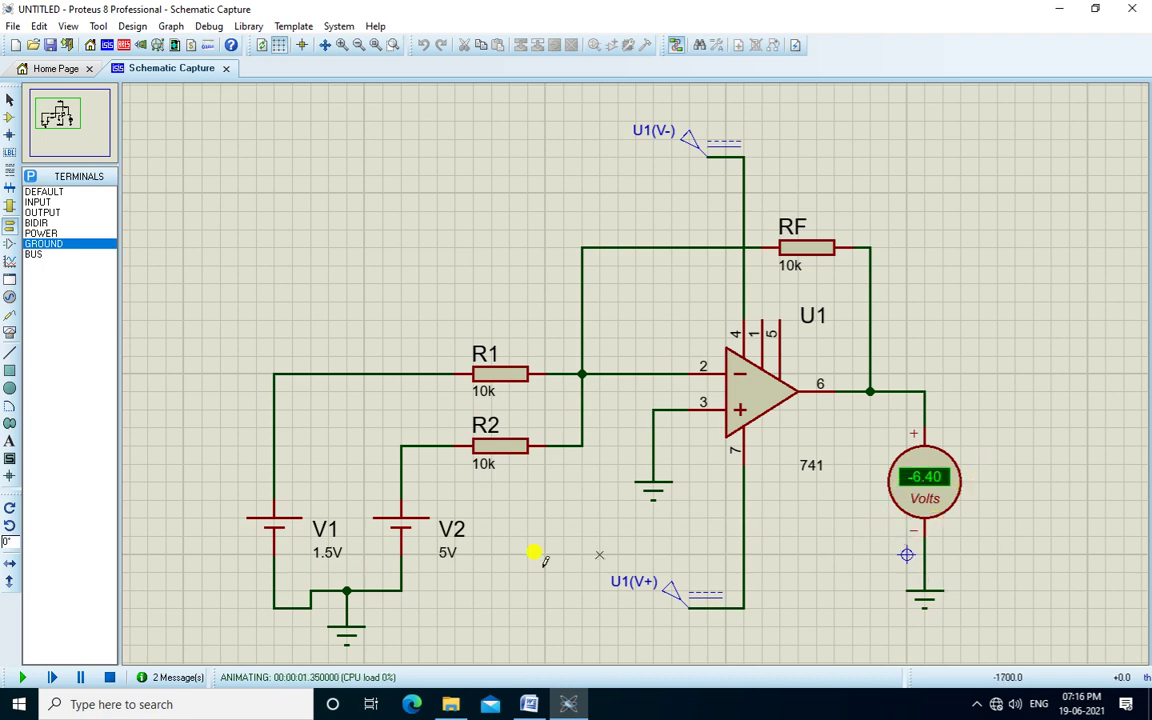
{"action": "left_click", "coordinate": [110, 678]}
- Enter -6.4 in row 5's observed output cell and scroll back to the top of the page
{"action": "left_click", "coordinate": [529, 704]}
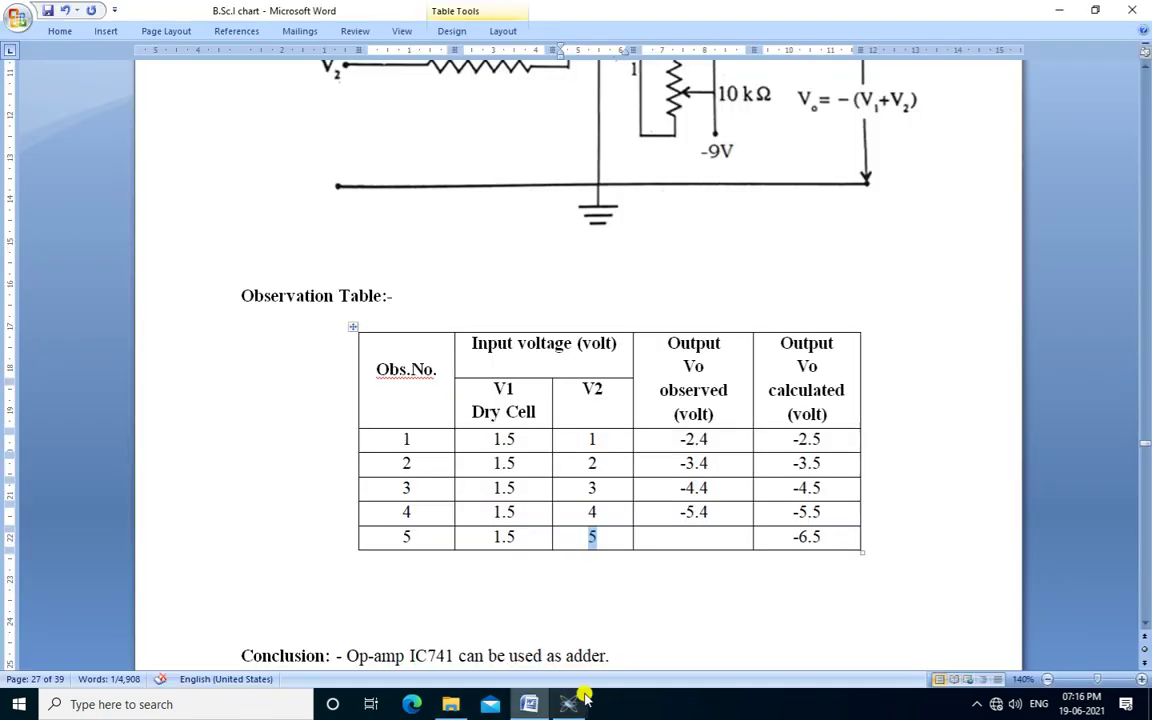
{"action": "left_click", "coordinate": [688, 537]}
{"action": "type", "text": "-6.4"}
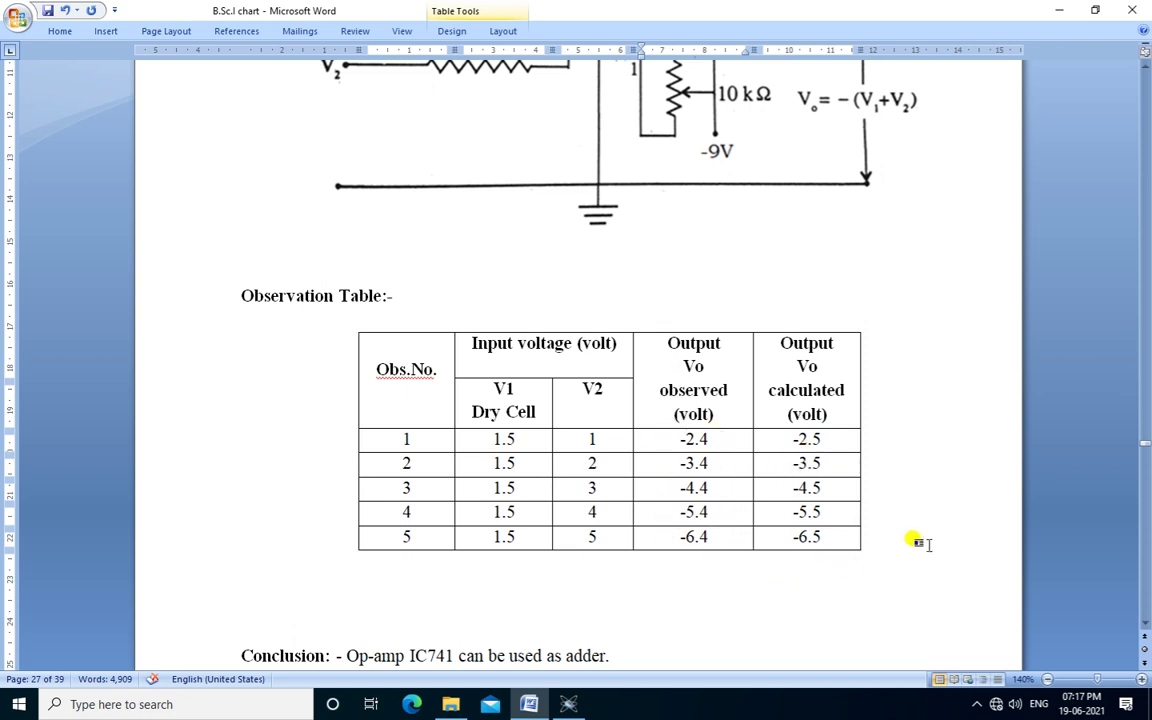
{"action": "scroll", "coordinate": [918, 543], "scroll_direction": "up", "scroll_amount": 7}
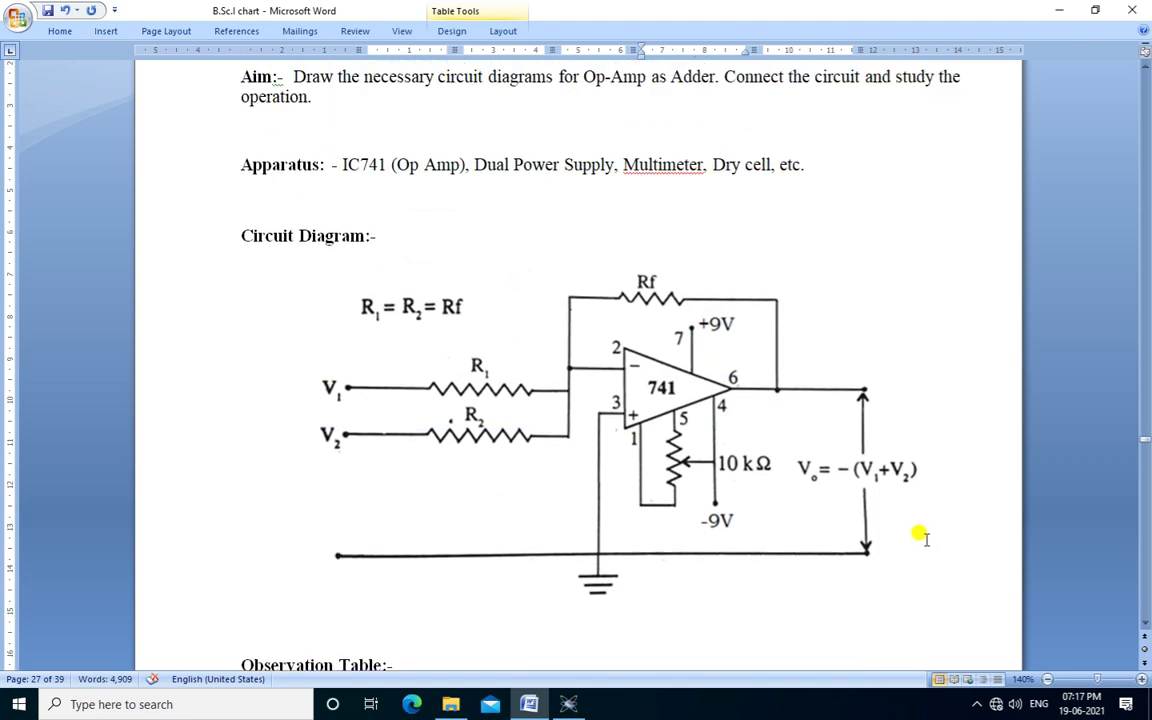